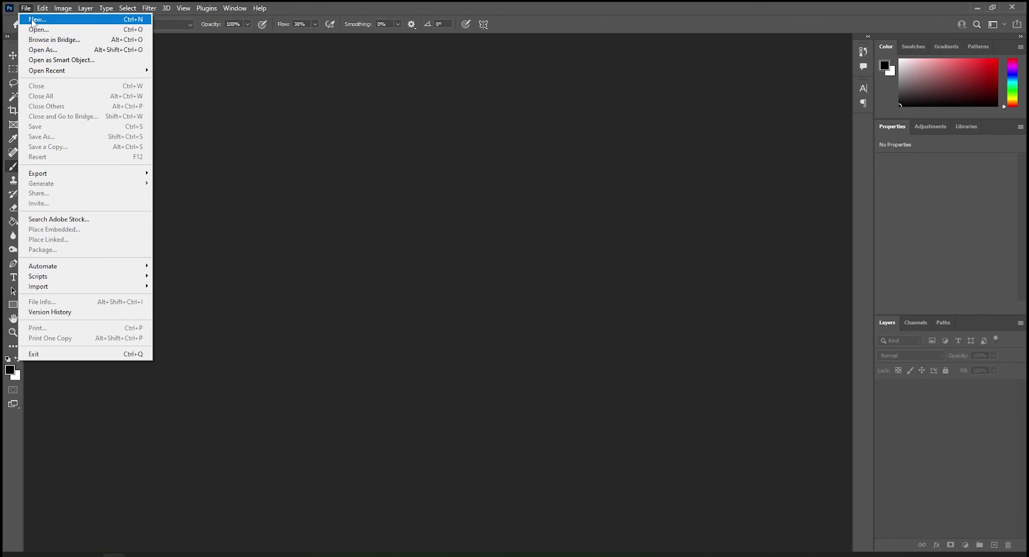
Step: Create a new 50 × 50 px white document from the preset
{"action": "left_click", "coordinate": [32, 20]}
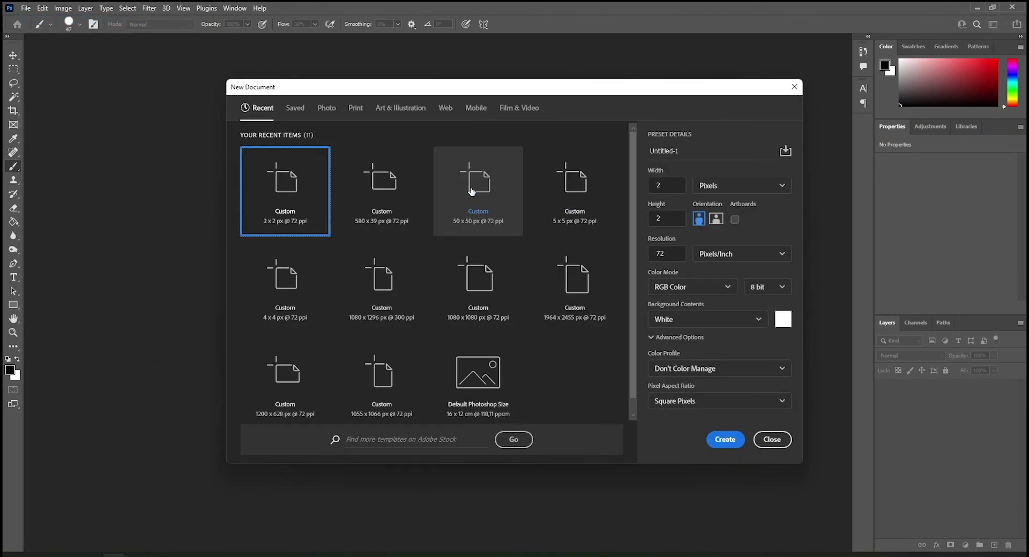
{"action": "left_click", "coordinate": [472, 194]}
{"action": "double_click", "coordinate": [667, 186]}
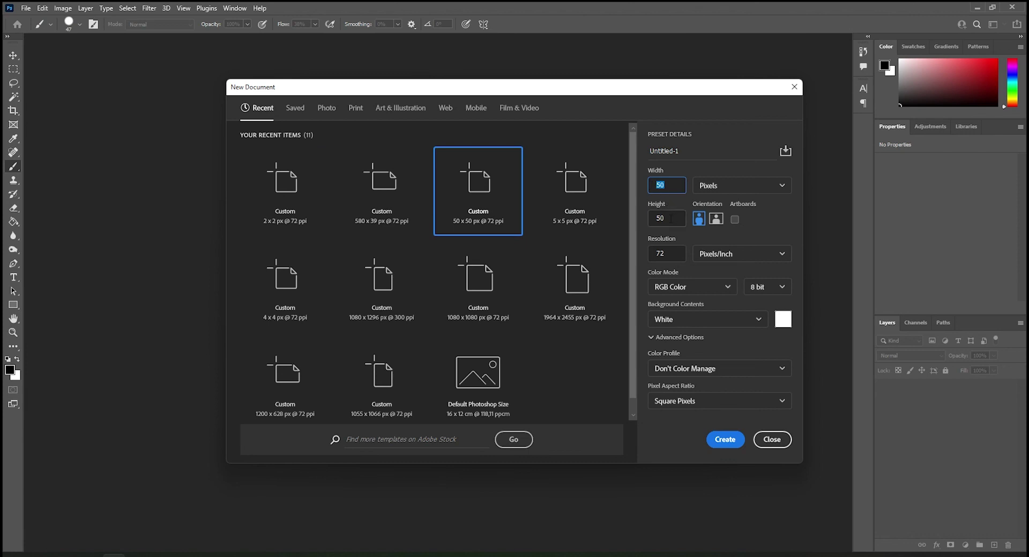
{"action": "key", "text": "Tab"}
{"action": "left_click", "coordinate": [725, 439]}
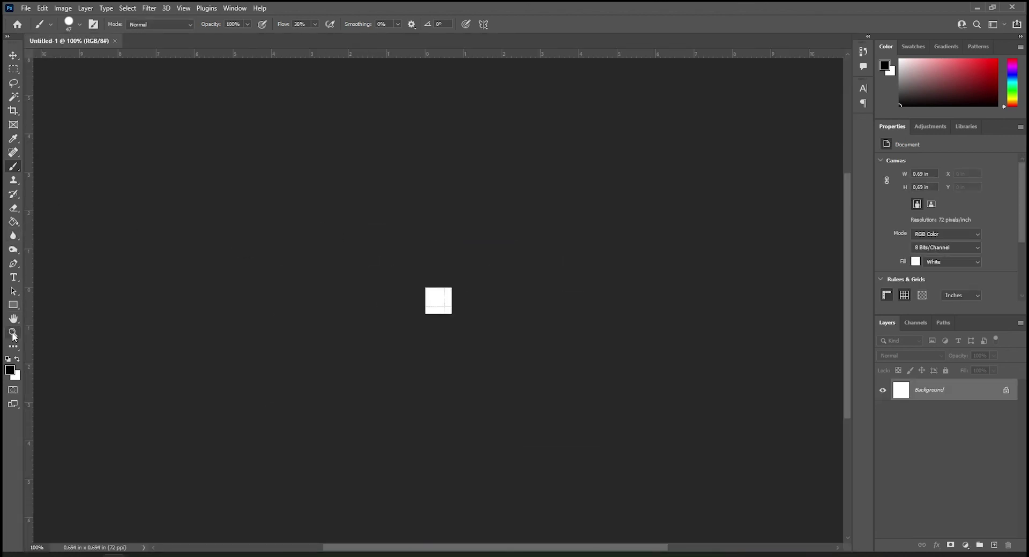
Step: Fit the canvas to the screen, hide extras, and show the grid
{"action": "left_click", "coordinate": [13, 332]}
{"action": "left_click", "coordinate": [323, 25]}
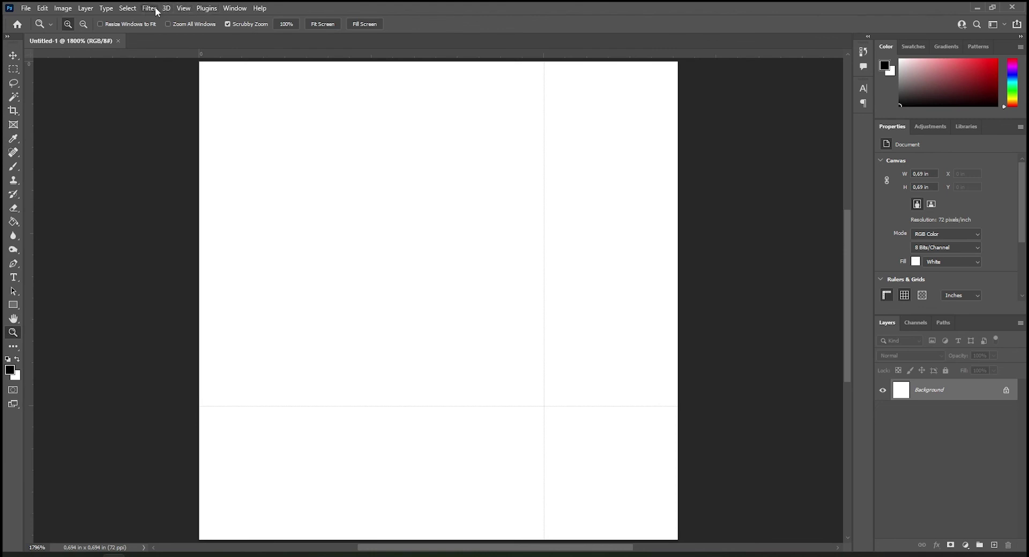
{"action": "left_click", "coordinate": [183, 8]}
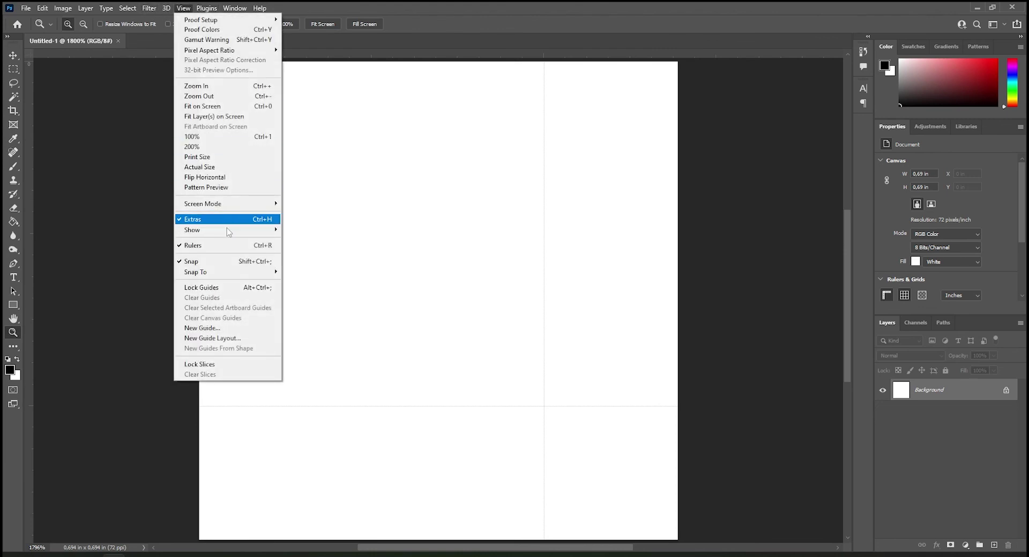
{"action": "left_click", "coordinate": [307, 261]}
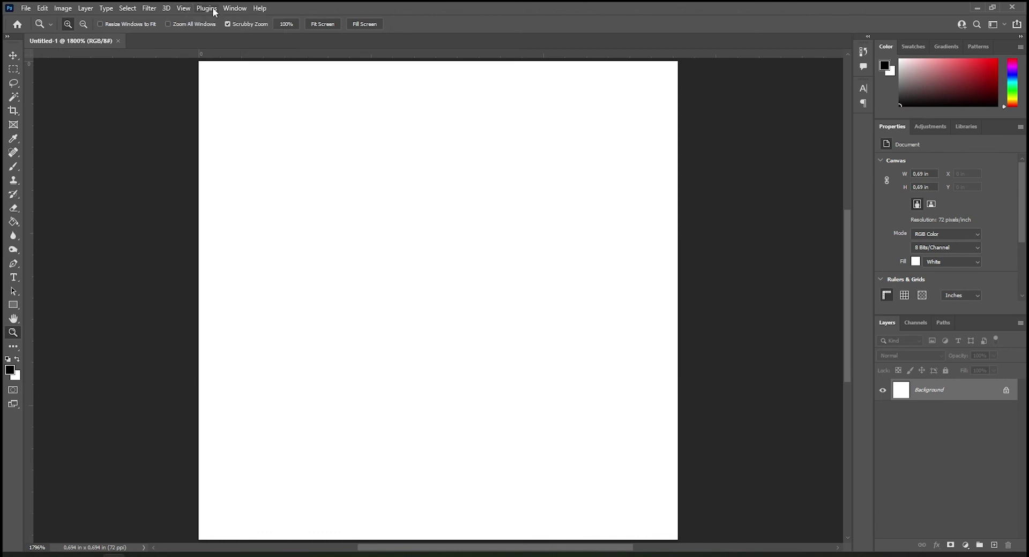
{"action": "left_click", "coordinate": [183, 8]}
{"action": "mouse_move", "coordinate": [192, 230]}
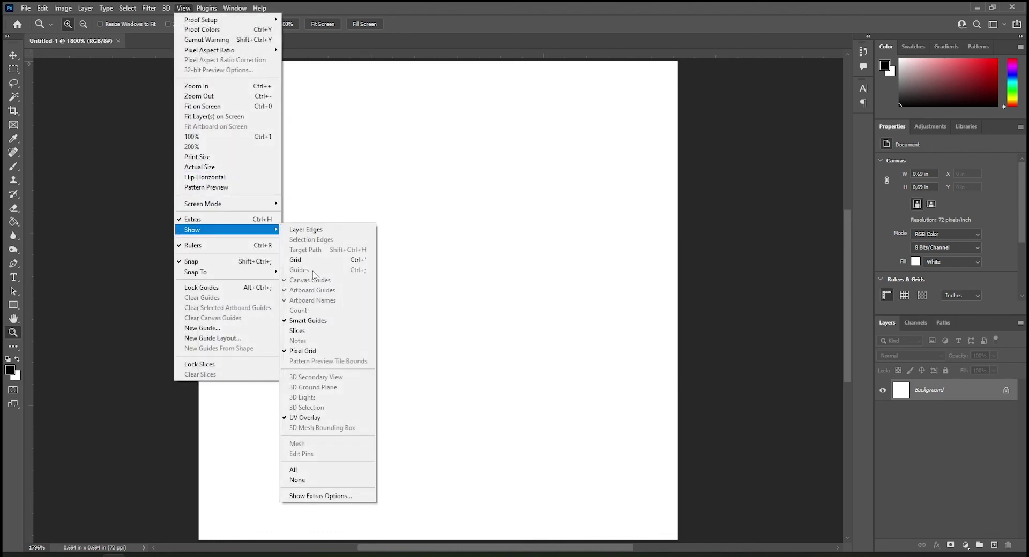
{"action": "left_click", "coordinate": [308, 260]}
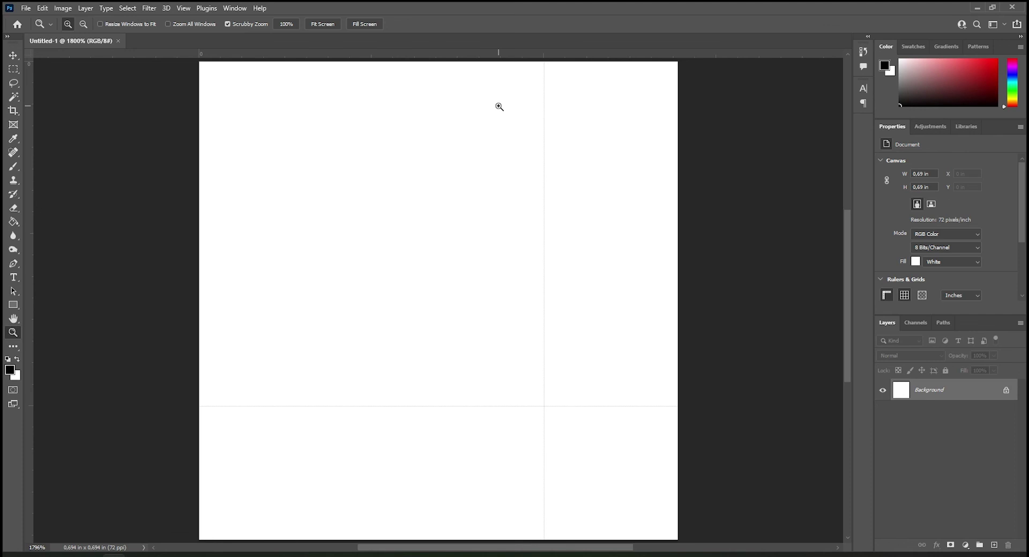
Step: Set the Units & Rulers preference so rulers measure in pixels
{"action": "left_click", "coordinate": [42, 8]}
{"action": "mouse_move", "coordinate": [61, 452]}
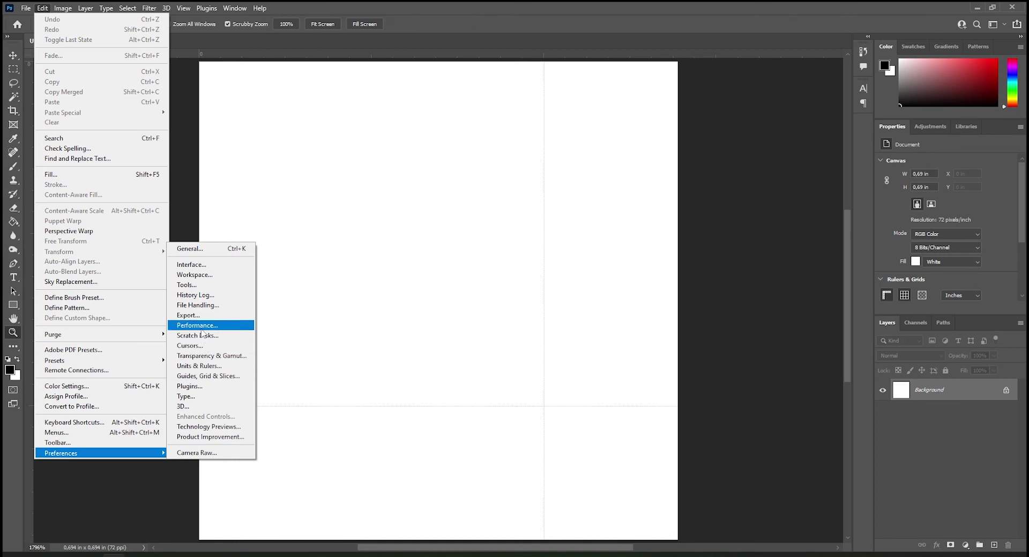
{"action": "left_click", "coordinate": [208, 366]}
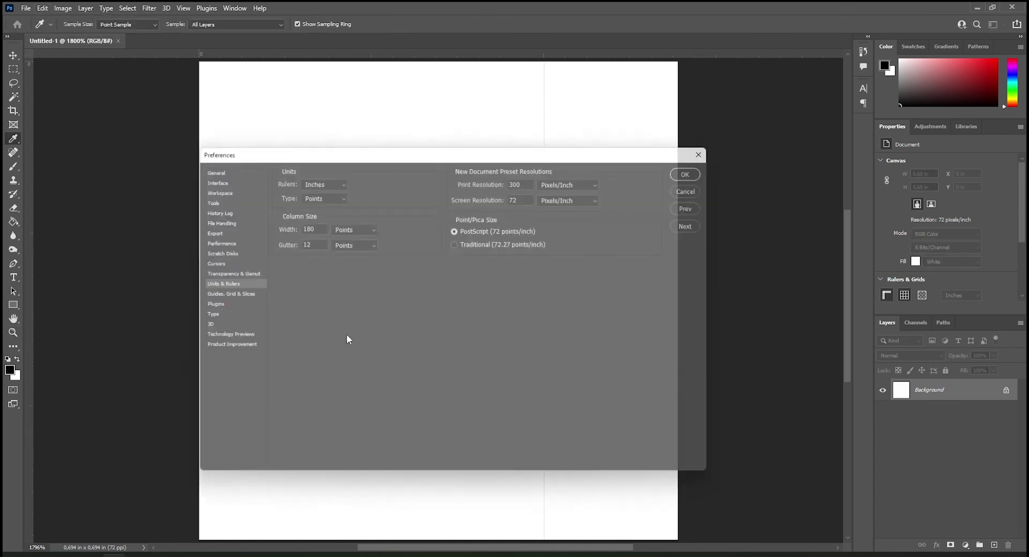
{"action": "left_click", "coordinate": [317, 179]}
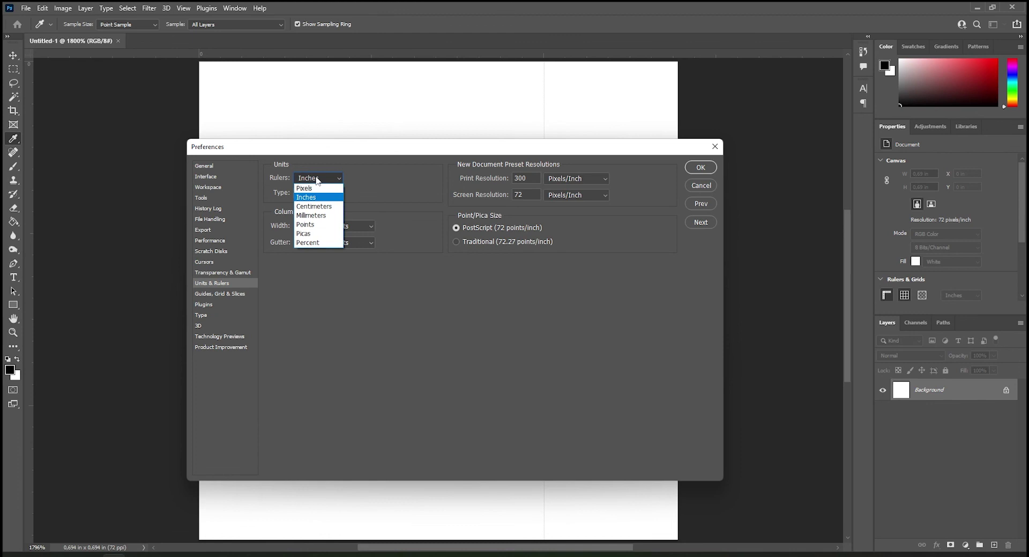
{"action": "left_click", "coordinate": [308, 188]}
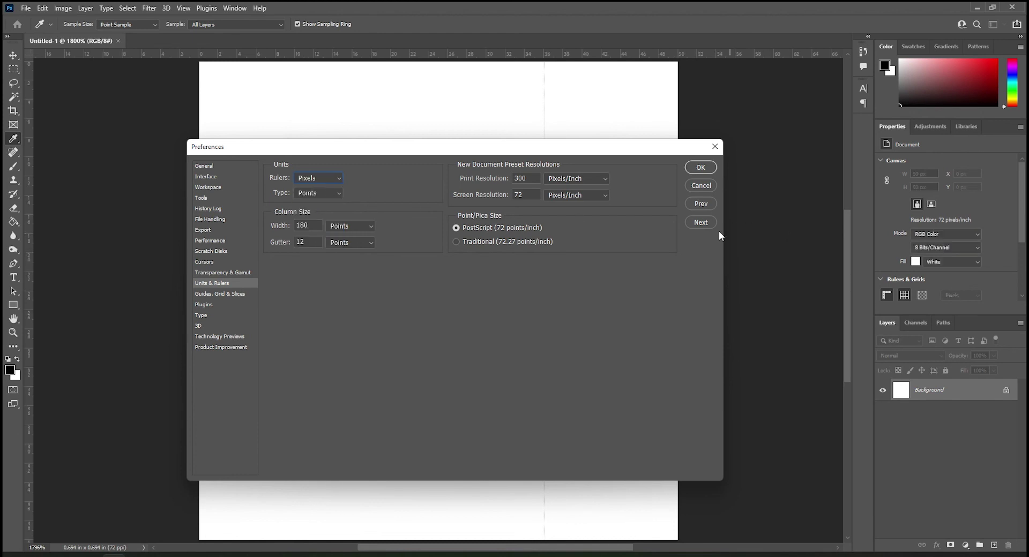
{"action": "left_click", "coordinate": [700, 168]}
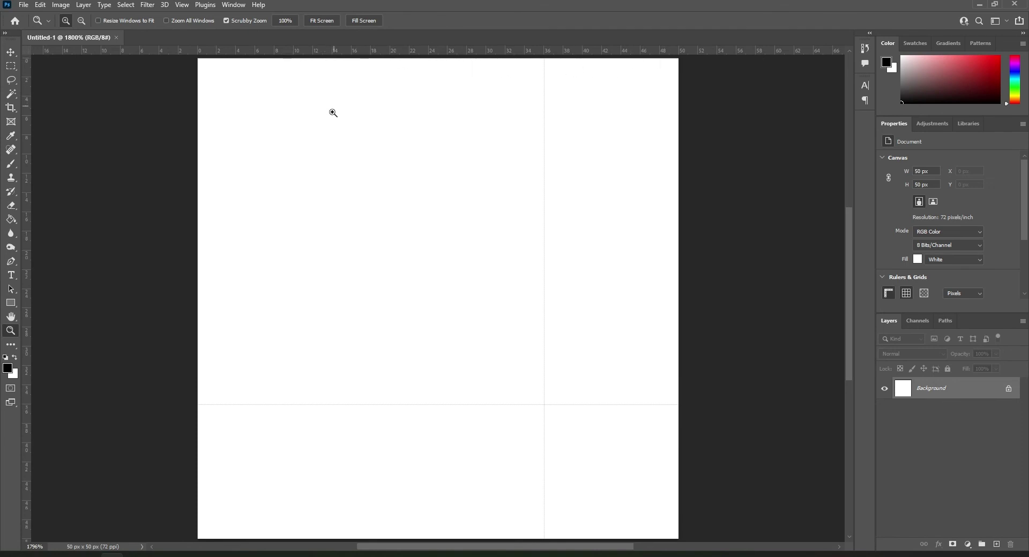
Step: In Guides, Grid & Slices, set a gridline every 1 pixel with no subdivisions
{"action": "left_click", "coordinate": [42, 6]}
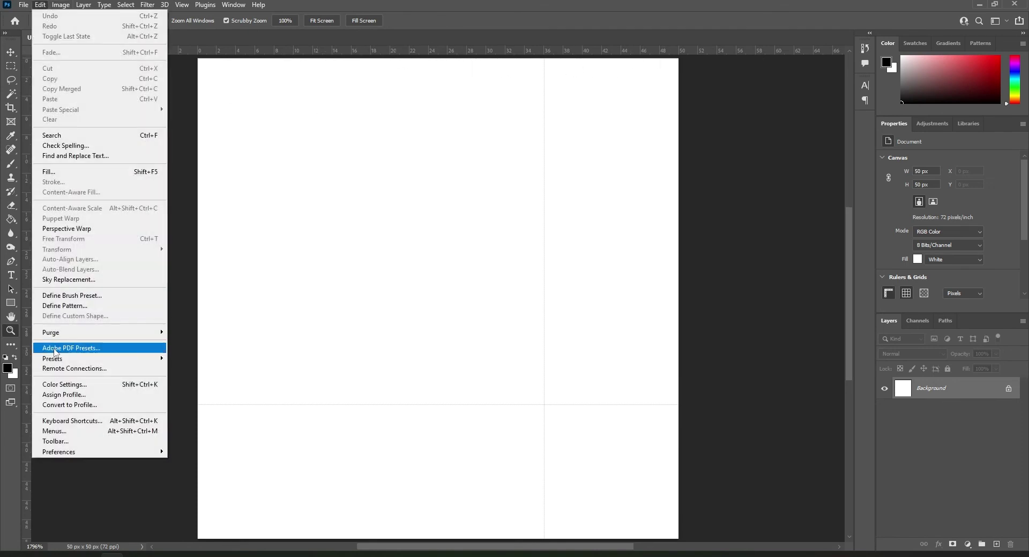
{"action": "mouse_move", "coordinate": [97, 452]}
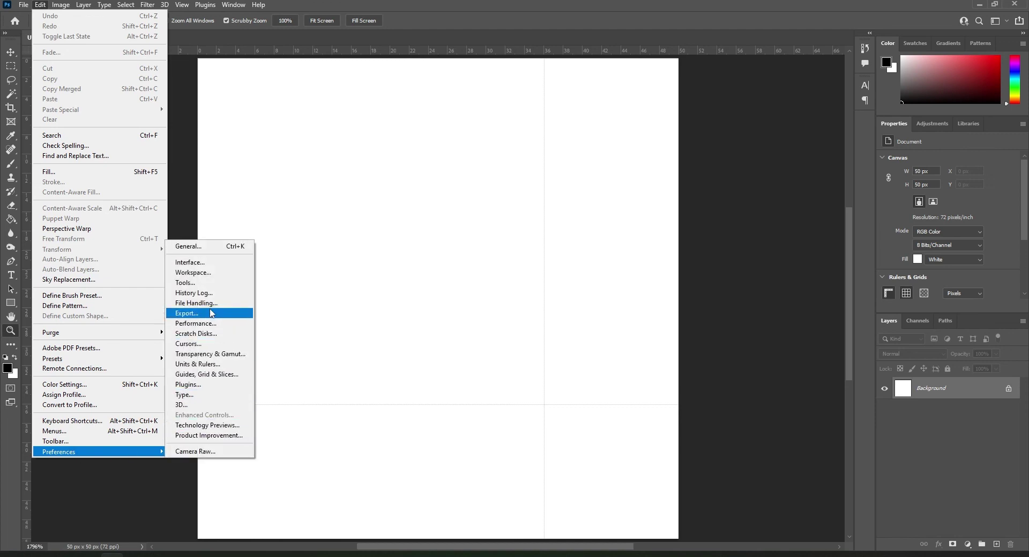
{"action": "left_click", "coordinate": [209, 374]}
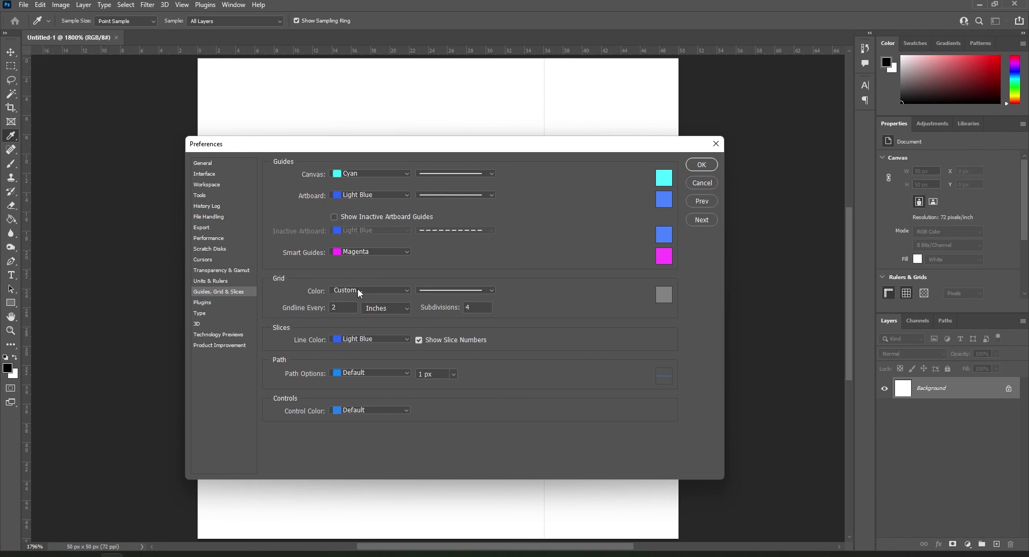
{"action": "left_click", "coordinate": [407, 314]}
{"action": "left_click", "coordinate": [363, 323]}
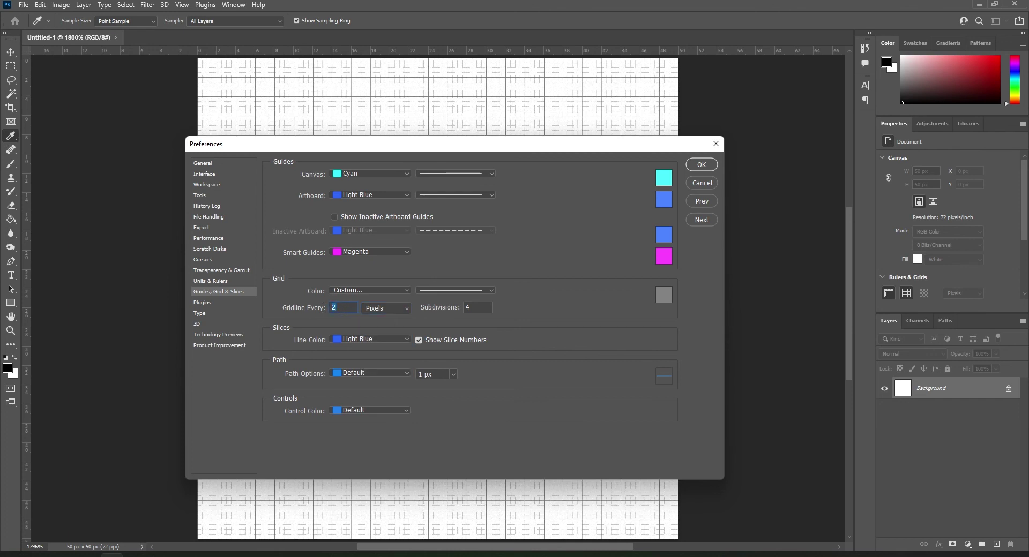
{"action": "type", "text": "1"}
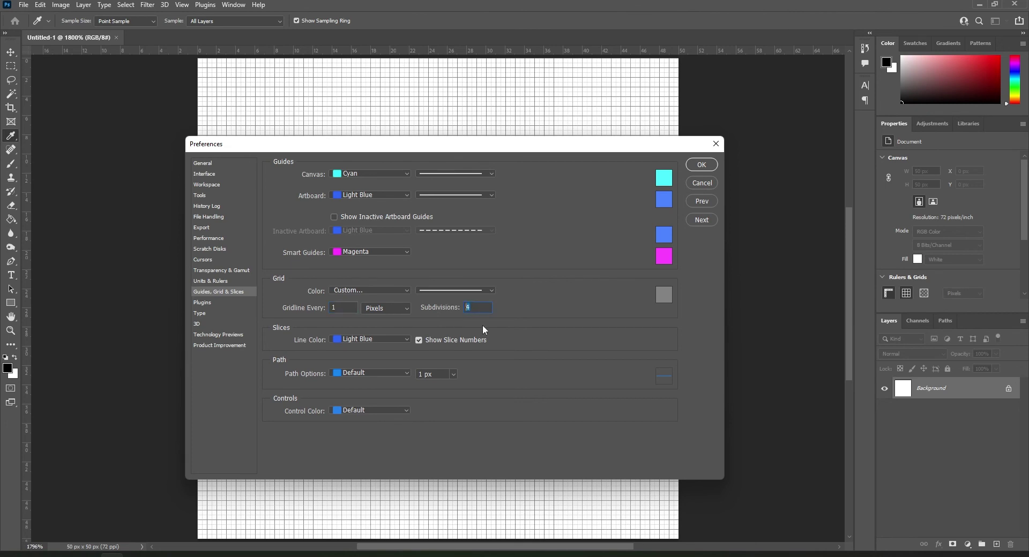
{"action": "type", "text": "1"}
{"action": "left_click", "coordinate": [701, 165]}
{"action": "key", "text": "z"}
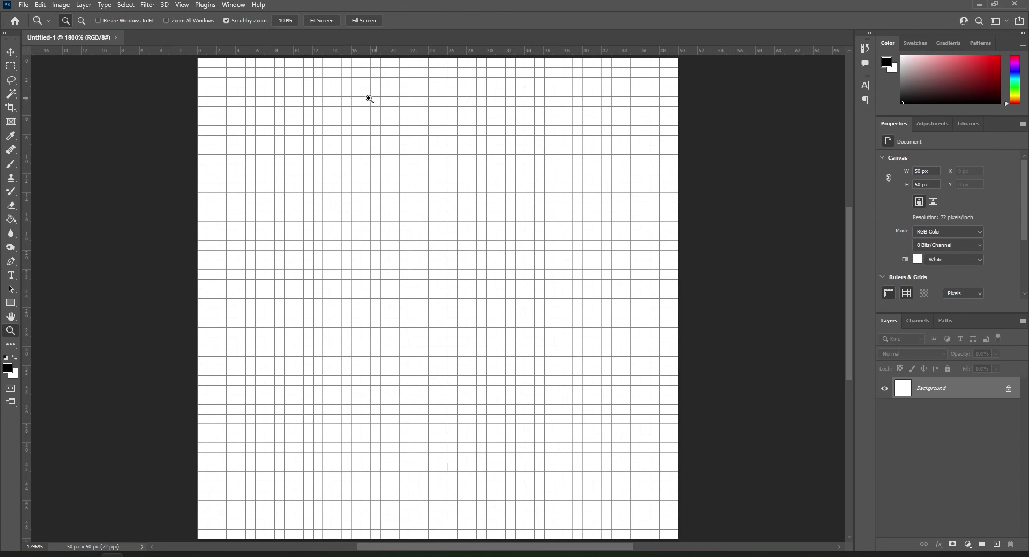
Step: Zoom in on the grid and select the Pencil tool at 1 px
{"action": "left_click_drag", "start_coordinate": [305, 72], "coordinate": [317, 85]}
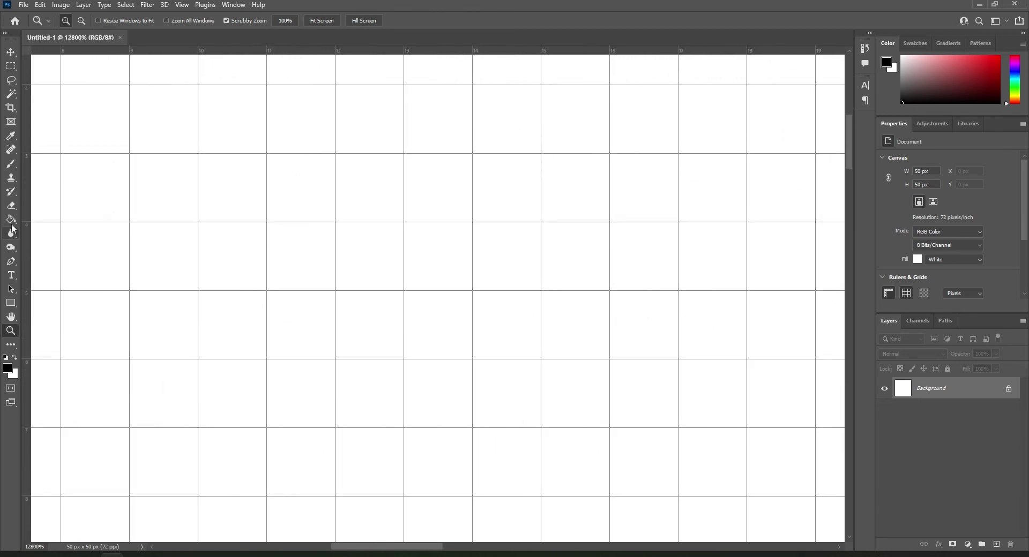
{"action": "left_click", "coordinate": [11, 168]}
{"action": "right_click", "coordinate": [11, 168]}
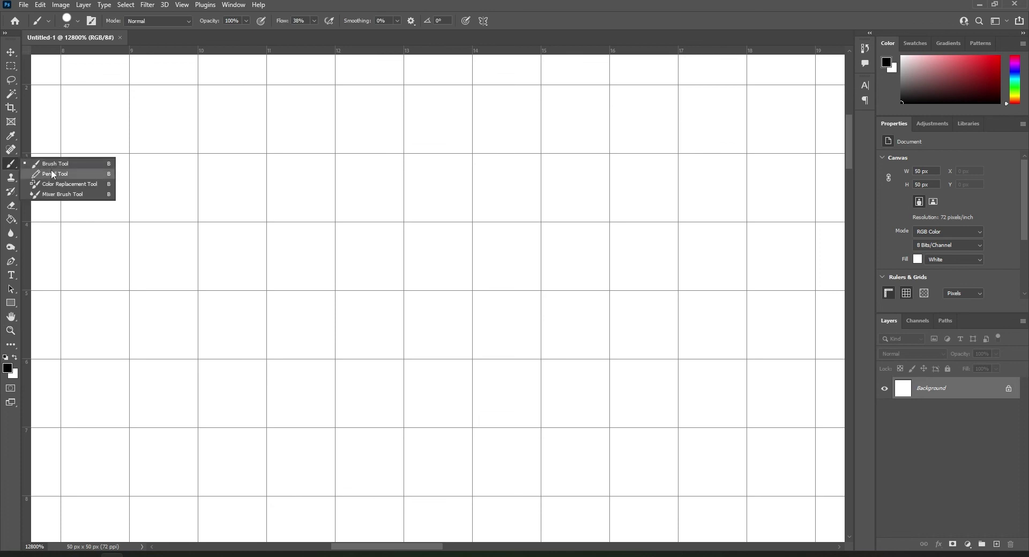
{"action": "left_click", "coordinate": [45, 175]}
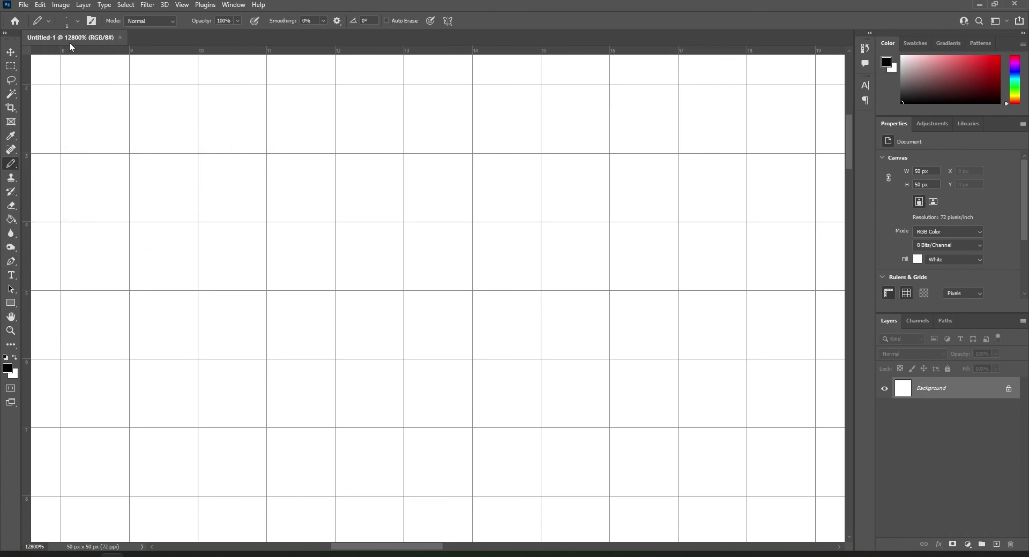
{"action": "left_click", "coordinate": [77, 21]}
{"action": "left_click", "coordinate": [59, 55]}
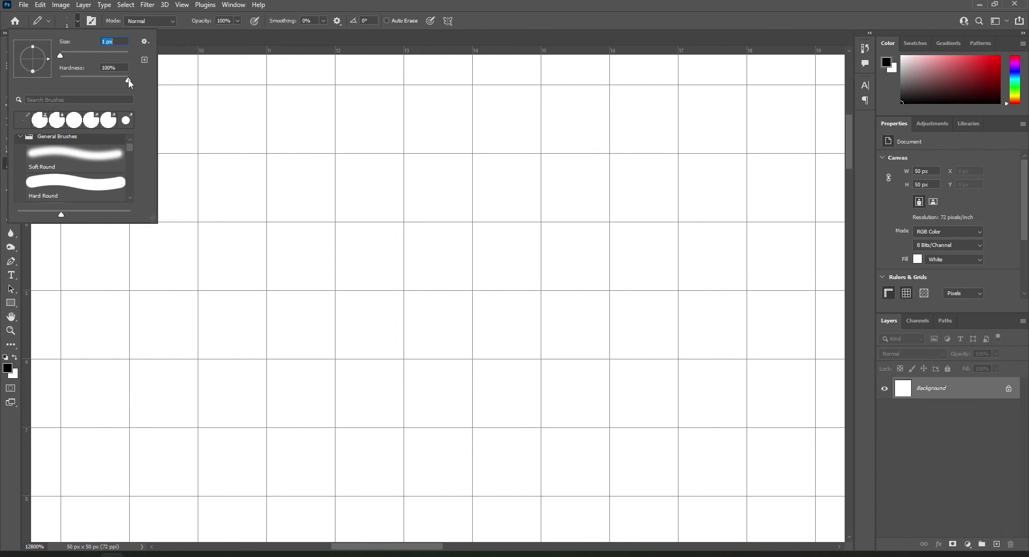
Step: Paint eight single black pixels in a checkerboard near the canvas top
{"action": "left_click", "coordinate": [369, 119]}
{"action": "left_click", "coordinate": [299, 187]}
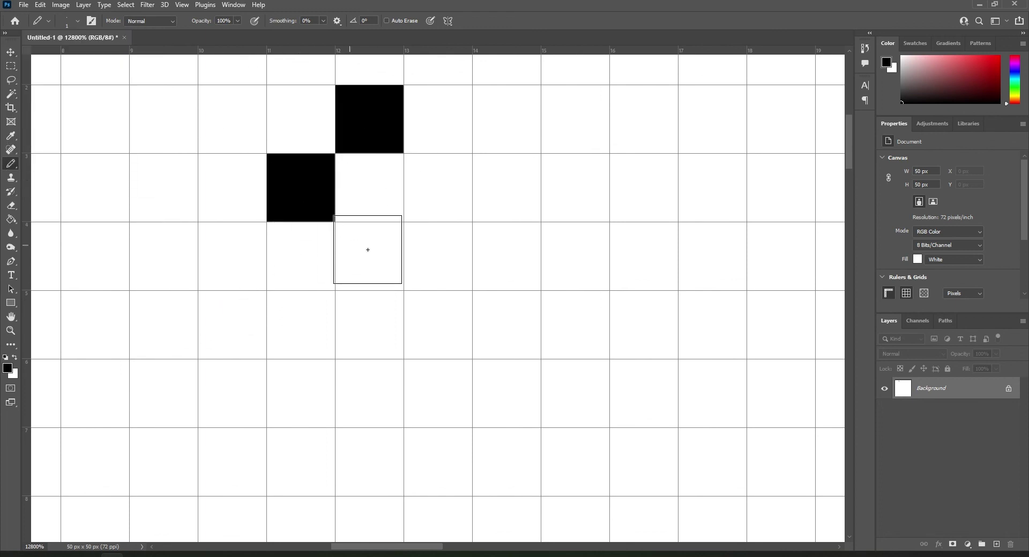
{"action": "left_click", "coordinate": [366, 255]}
{"action": "left_click", "coordinate": [437, 189]}
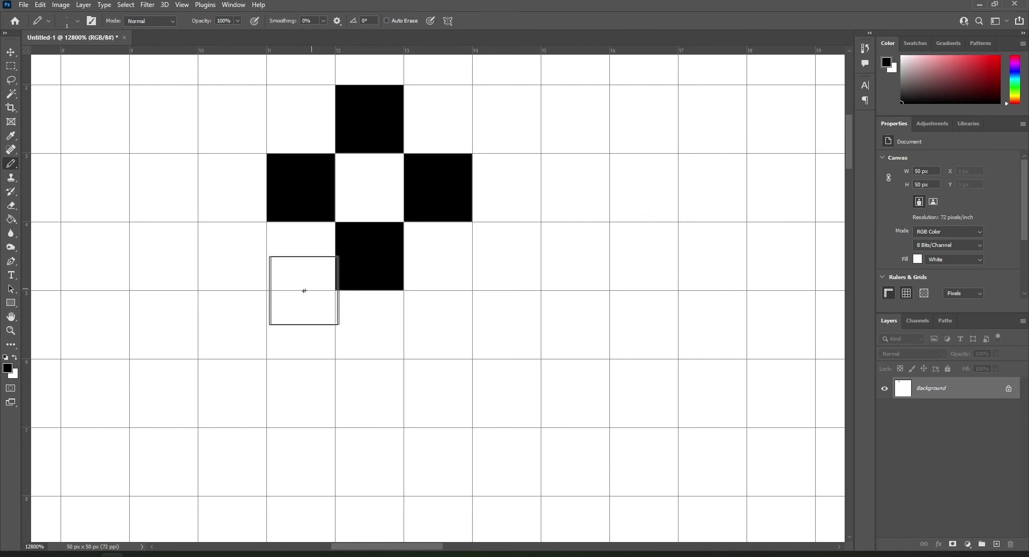
{"action": "left_click", "coordinate": [311, 321]}
{"action": "left_click", "coordinate": [437, 324]}
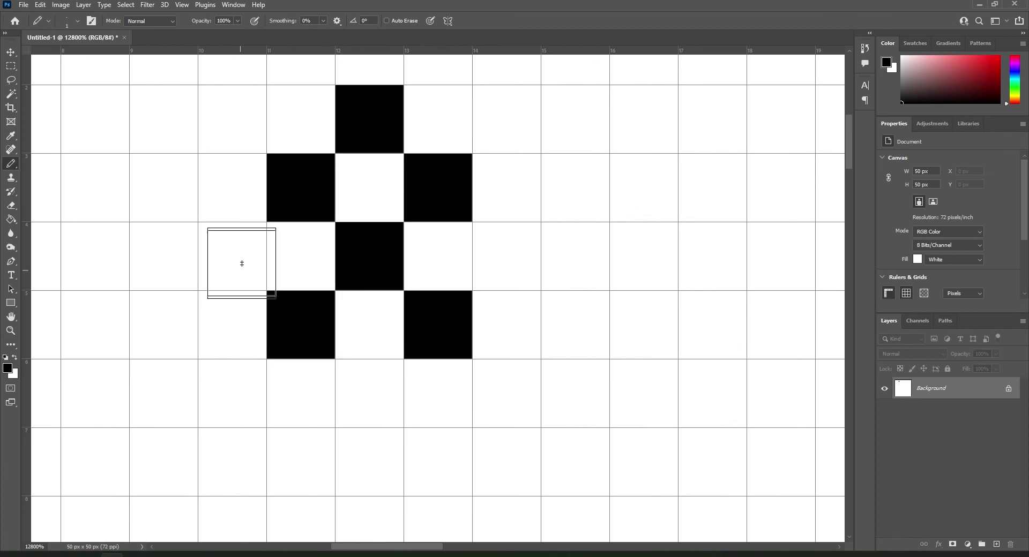
{"action": "left_click", "coordinate": [221, 287]}
{"action": "left_click", "coordinate": [161, 324]}
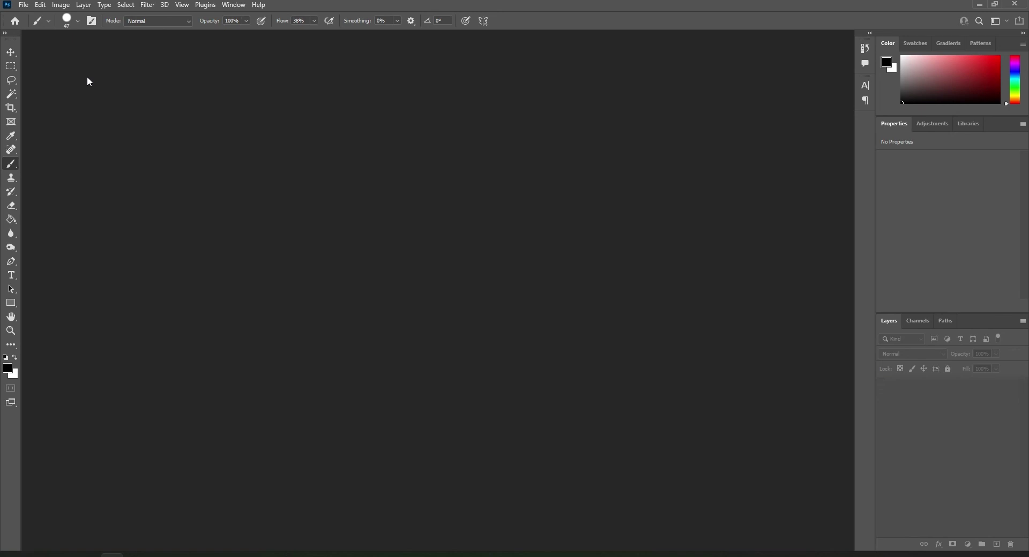
Step: Create a new 2 × 2 px white document from the recent preset
{"action": "left_click", "coordinate": [25, 7]}
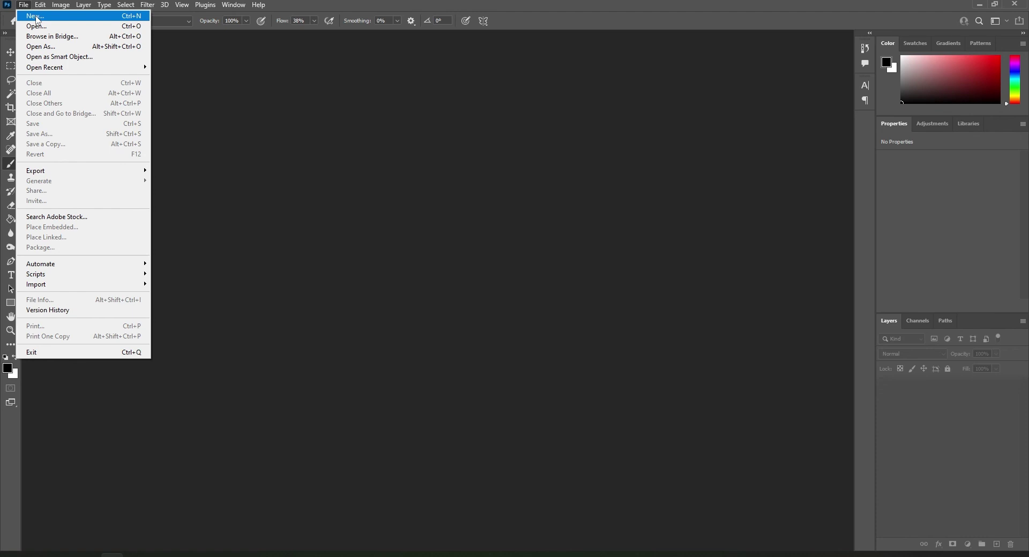
{"action": "left_click", "coordinate": [35, 17]}
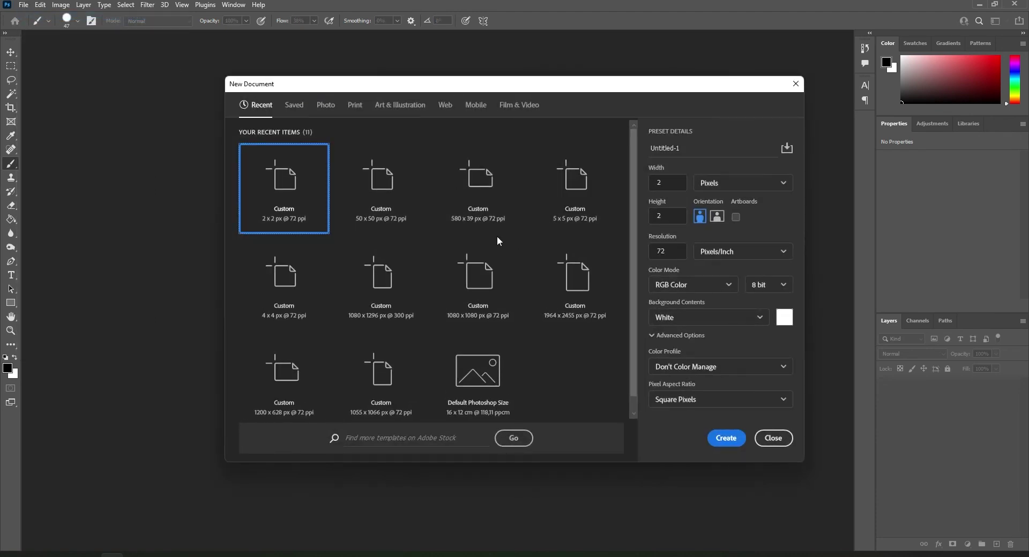
{"action": "left_click", "coordinate": [667, 183]}
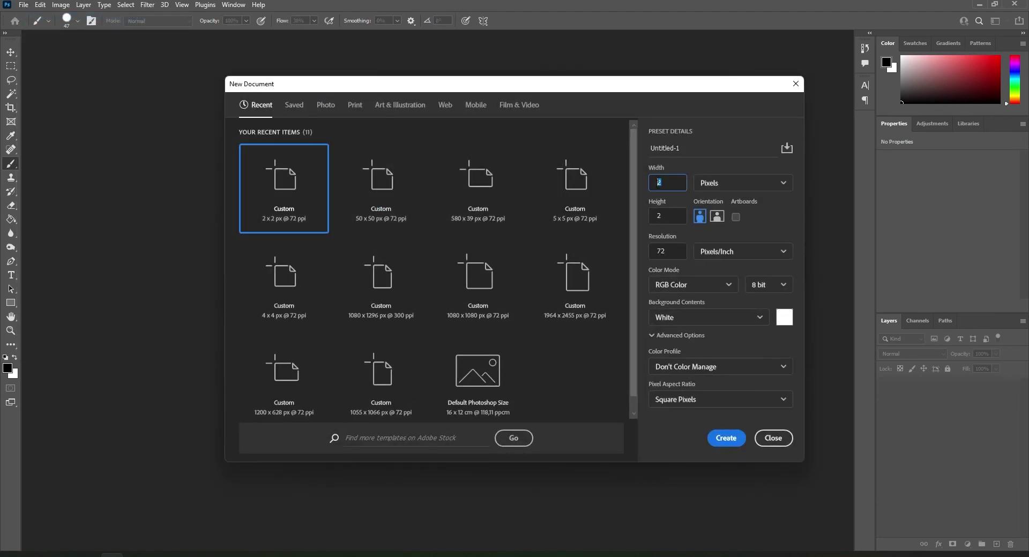
{"action": "left_click", "coordinate": [726, 438]}
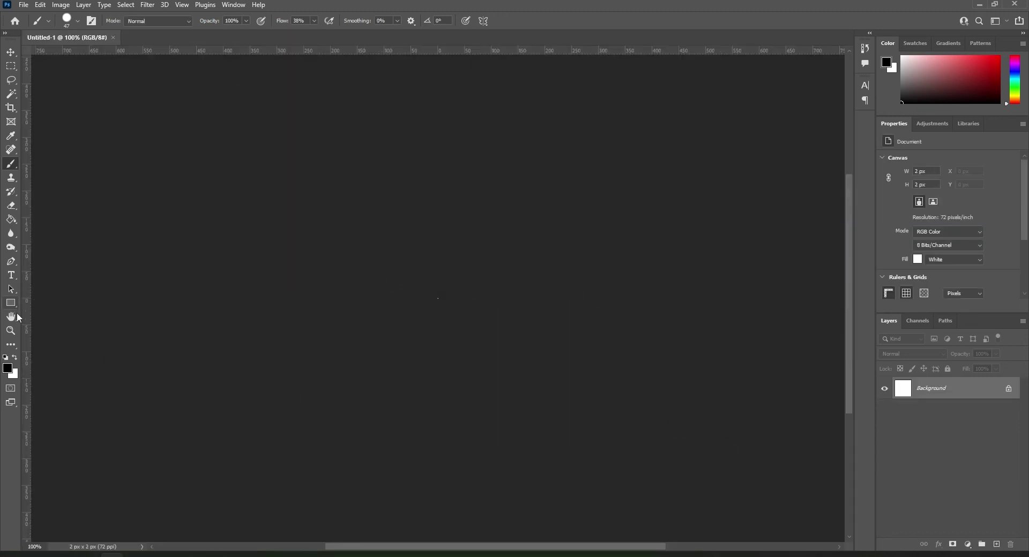
Step: Fit the canvas to screen and pencil the bottom-left and top-right pixels black
{"action": "left_click", "coordinate": [11, 333]}
{"action": "left_click", "coordinate": [322, 21]}
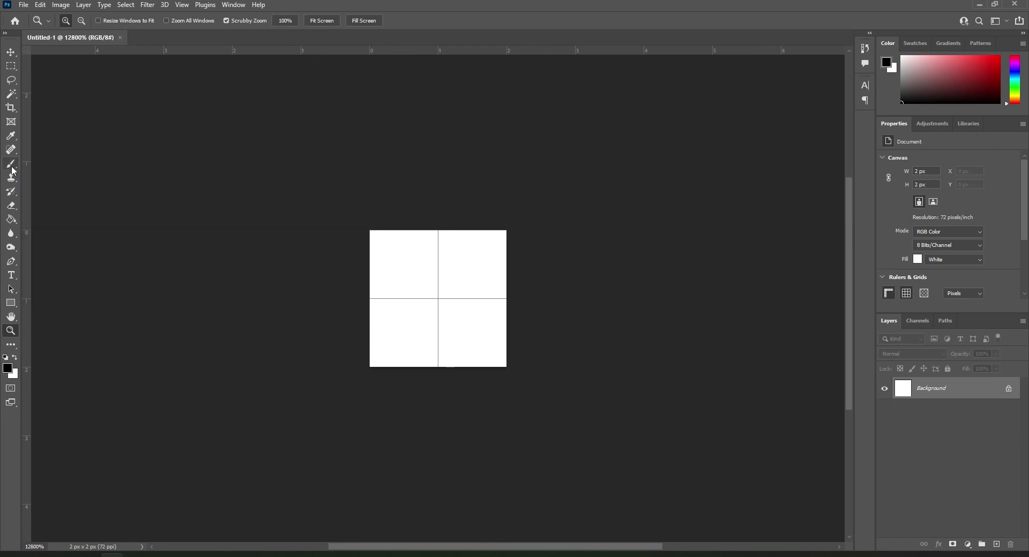
{"action": "left_click_drag", "start_coordinate": [13, 171], "coordinate": [75, 177]}
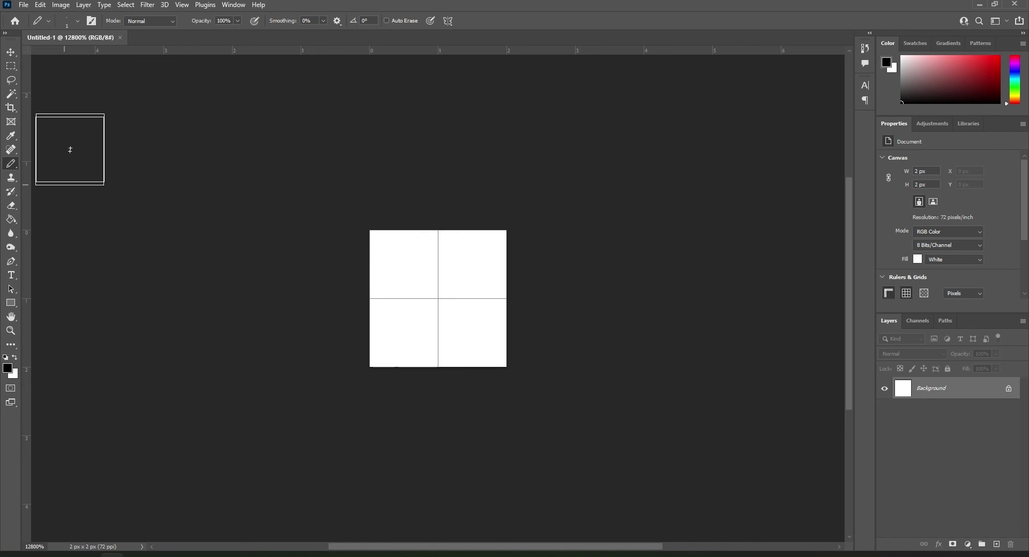
{"action": "left_click", "coordinate": [402, 334]}
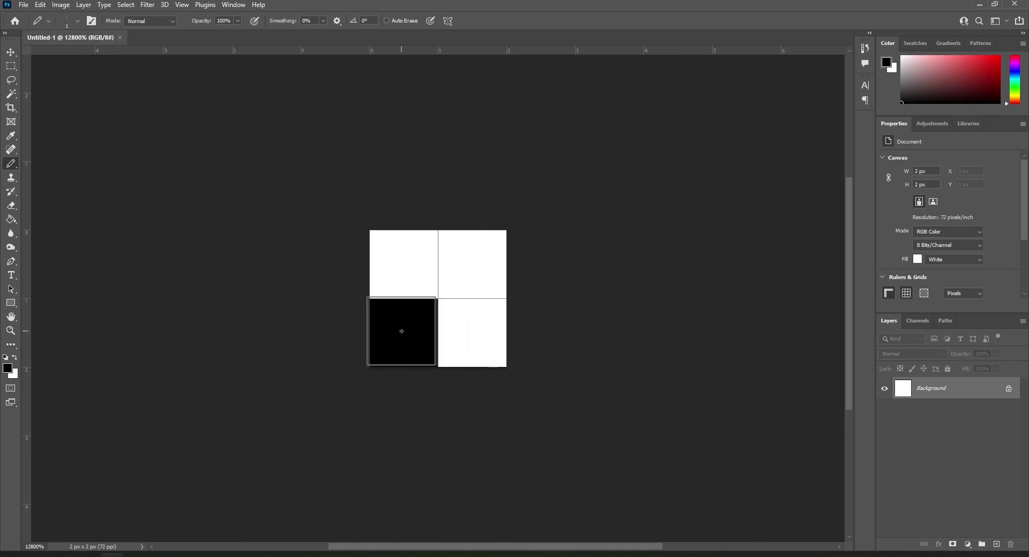
{"action": "left_click", "coordinate": [466, 266]}
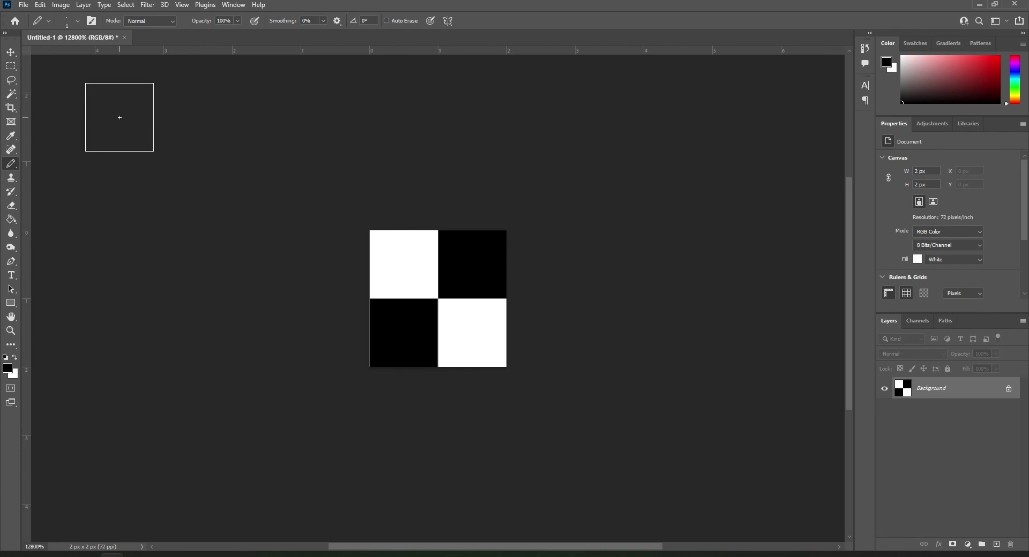
Step: Define the checker as a pattern named 'plain weave'
{"action": "left_click", "coordinate": [45, 7]}
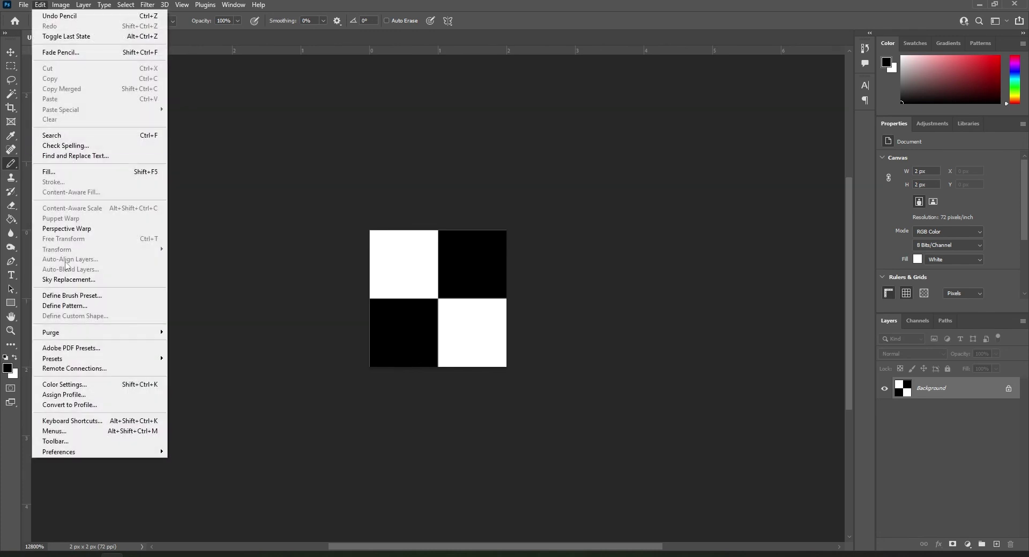
{"action": "left_click", "coordinate": [67, 306]}
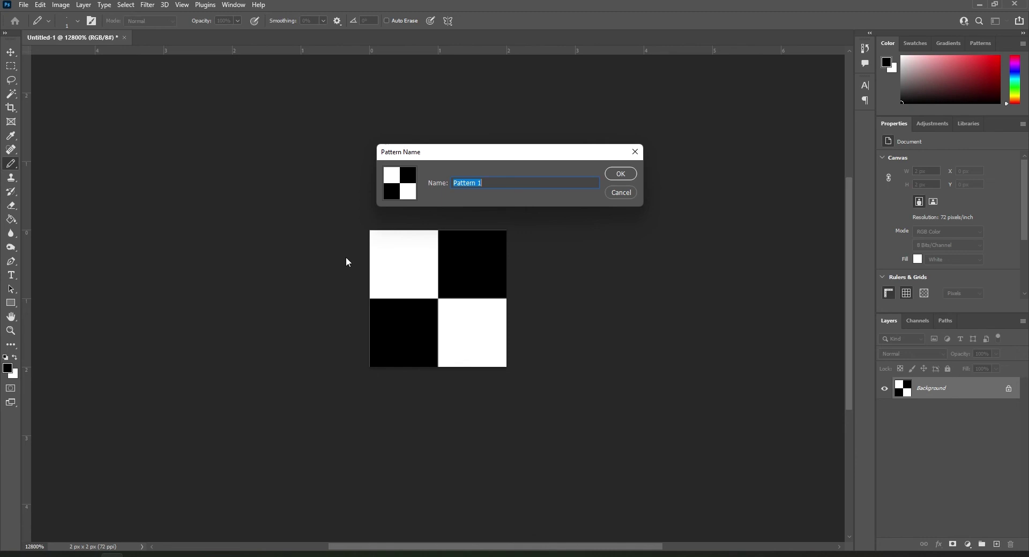
{"action": "type", "text": "plain weave"}
Step: Confirm the plain weave pattern and close the 2×2 document without saving
{"action": "left_click", "coordinate": [620, 174]}
{"action": "left_click", "coordinate": [124, 38]}
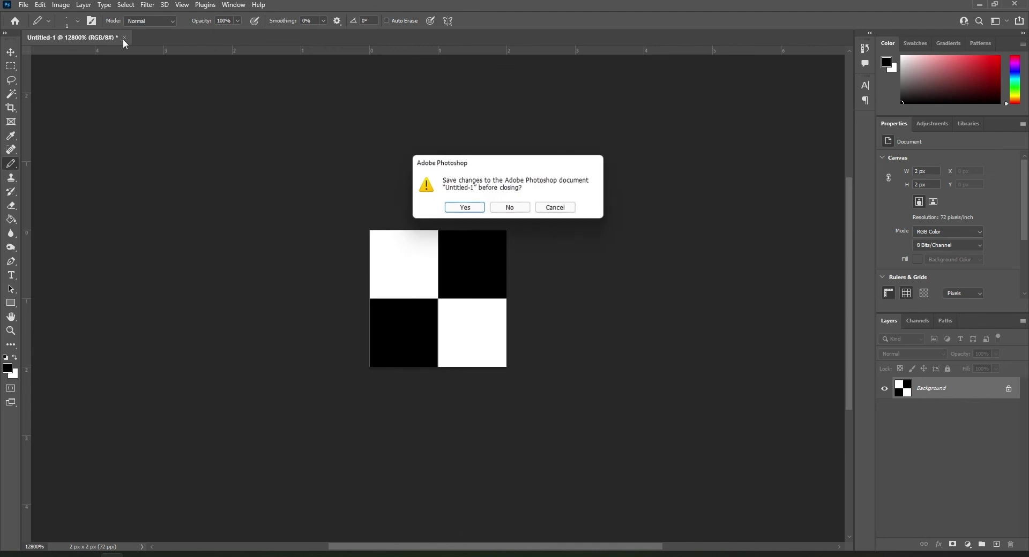
{"action": "left_click", "coordinate": [510, 208]}
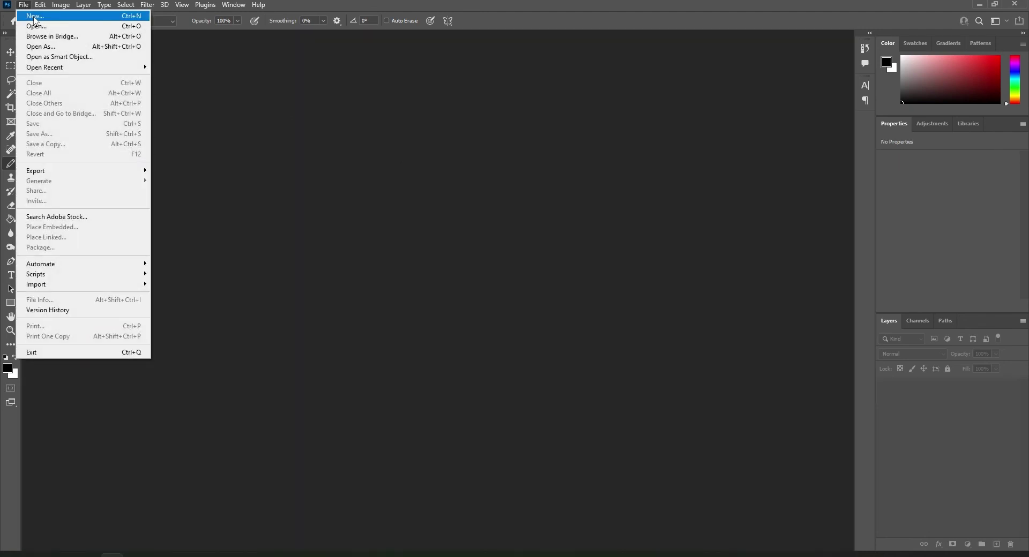
Step: Create a new 4 × 4 px document and fit it to the screen
{"action": "left_click", "coordinate": [34, 19]}
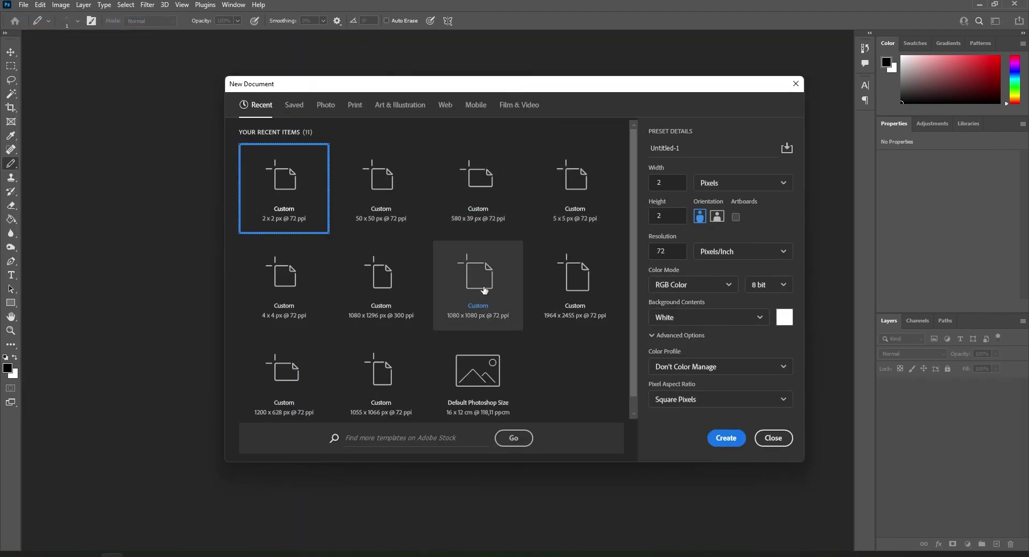
{"action": "left_click", "coordinate": [287, 290]}
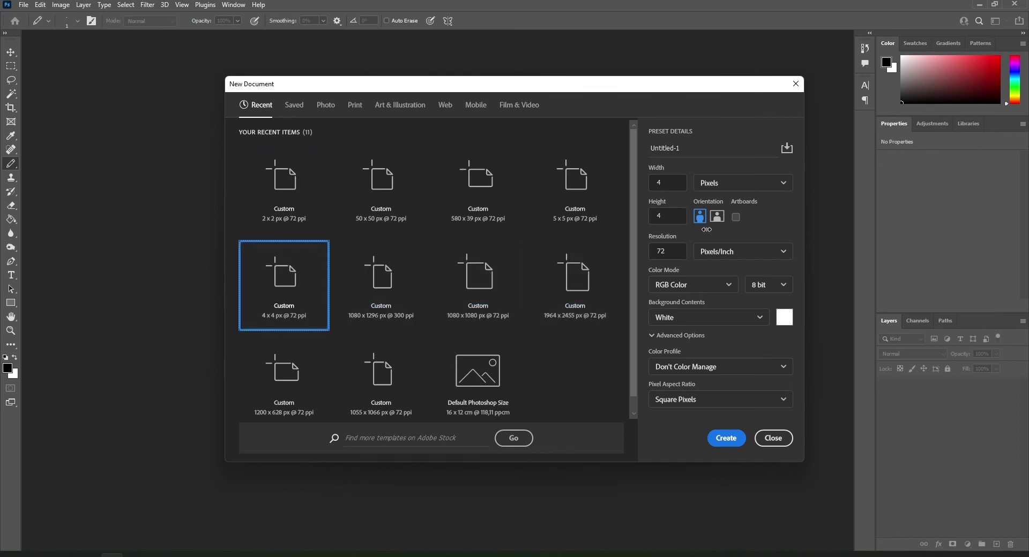
{"action": "double_click", "coordinate": [668, 181]}
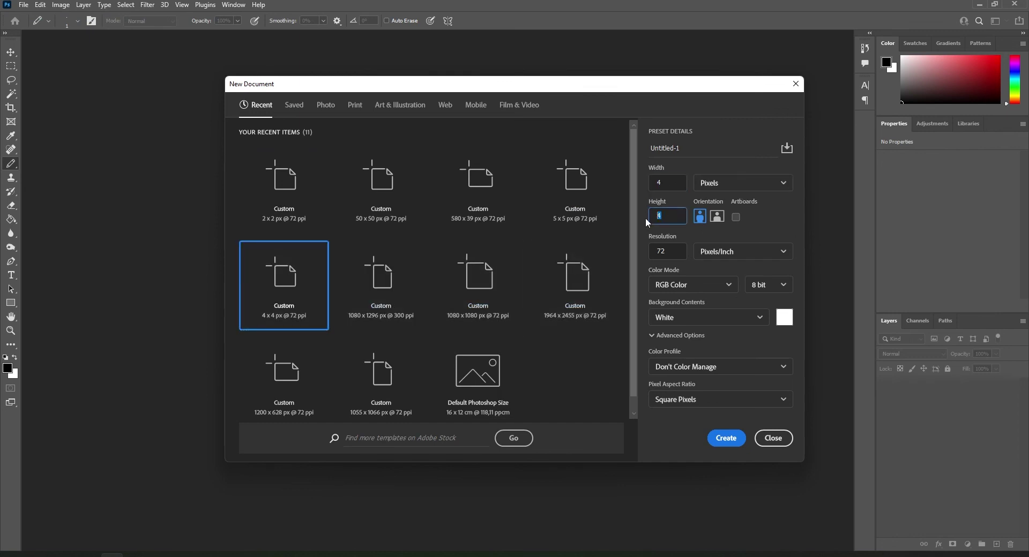
{"action": "left_click", "coordinate": [721, 438]}
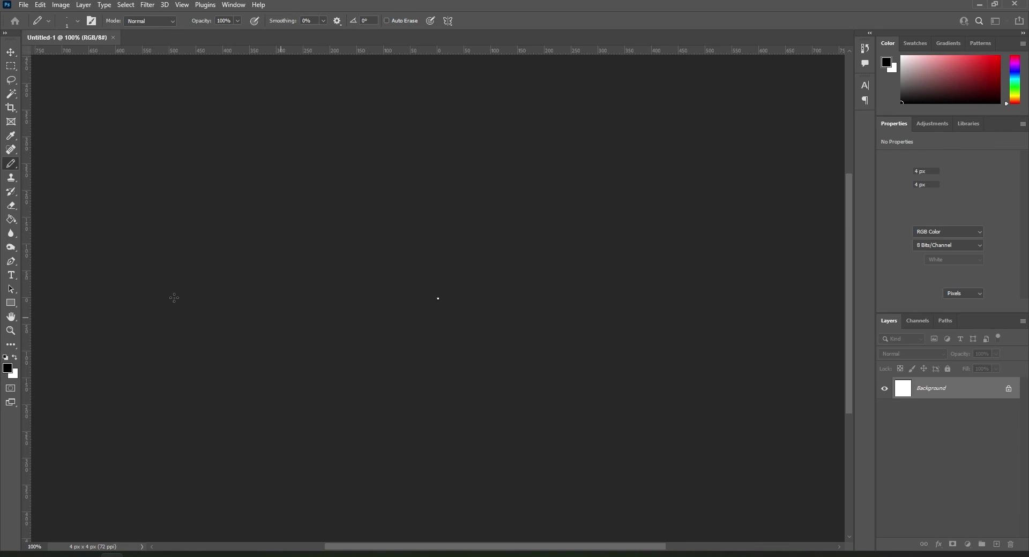
{"action": "left_click", "coordinate": [10, 331]}
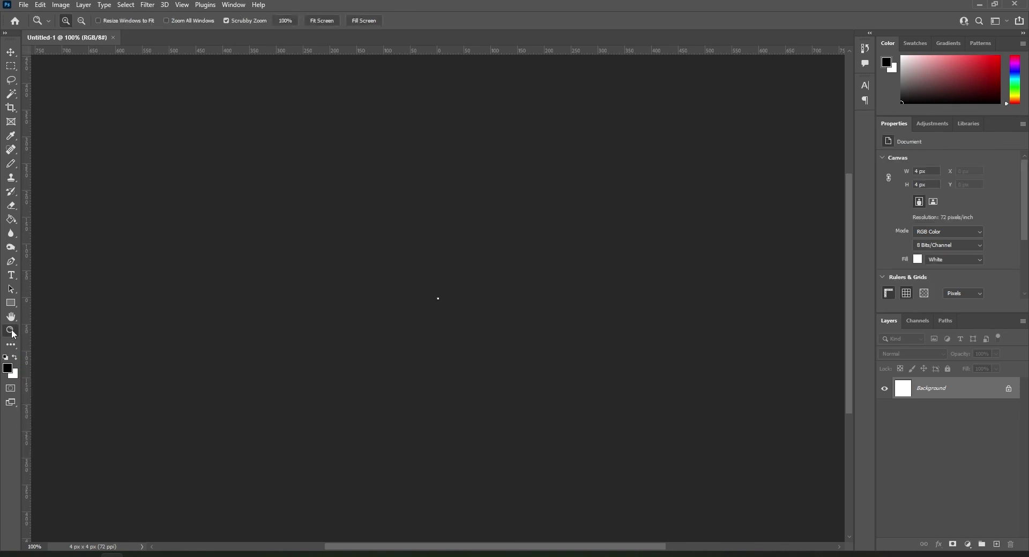
{"action": "left_click", "coordinate": [324, 24]}
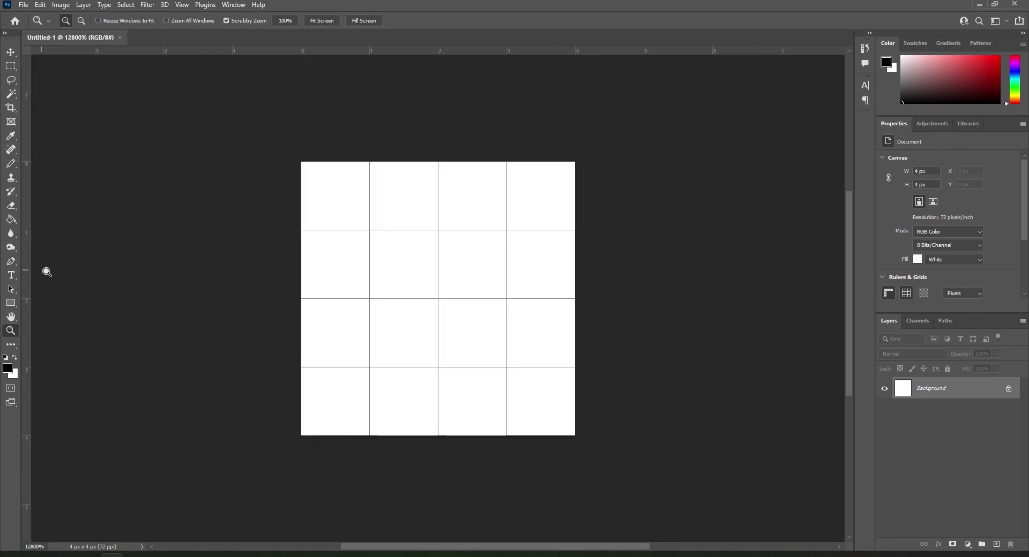
Step: Pencil a stepped black diagonal from bottom-left to top-right, plus the bottom-right pixel
{"action": "left_click", "coordinate": [11, 166]}
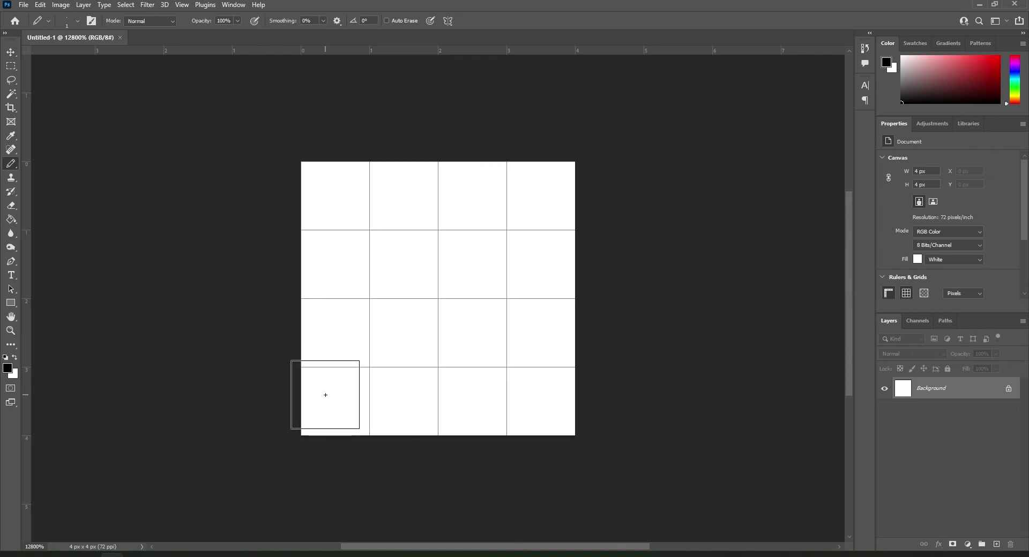
{"action": "mouse_move", "coordinate": [328, 397]}
{"action": "left_mouse_down"}
{"action": "mouse_move", "coordinate": [326, 340]}
{"action": "mouse_move", "coordinate": [390, 329]}
{"action": "mouse_move", "coordinate": [399, 276]}
{"action": "mouse_move", "coordinate": [455, 264]}
{"action": "mouse_move", "coordinate": [542, 190]}
{"action": "left_mouse_up"}
{"action": "left_click", "coordinate": [542, 190]}
{"action": "left_click", "coordinate": [542, 407]}
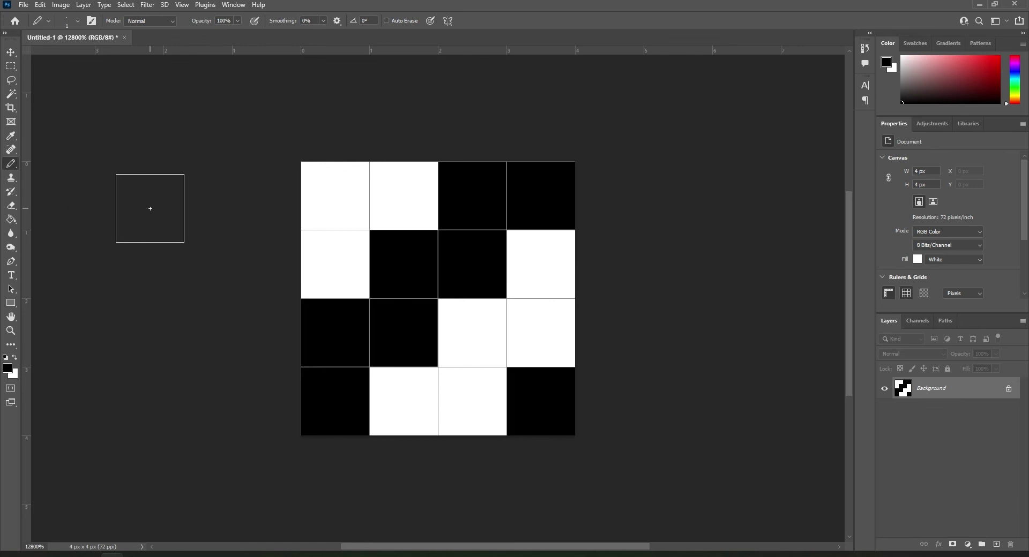
Step: Define the twill canvas as a pattern named 'twill weave'
{"action": "left_click", "coordinate": [40, 4]}
{"action": "left_click", "coordinate": [97, 306]}
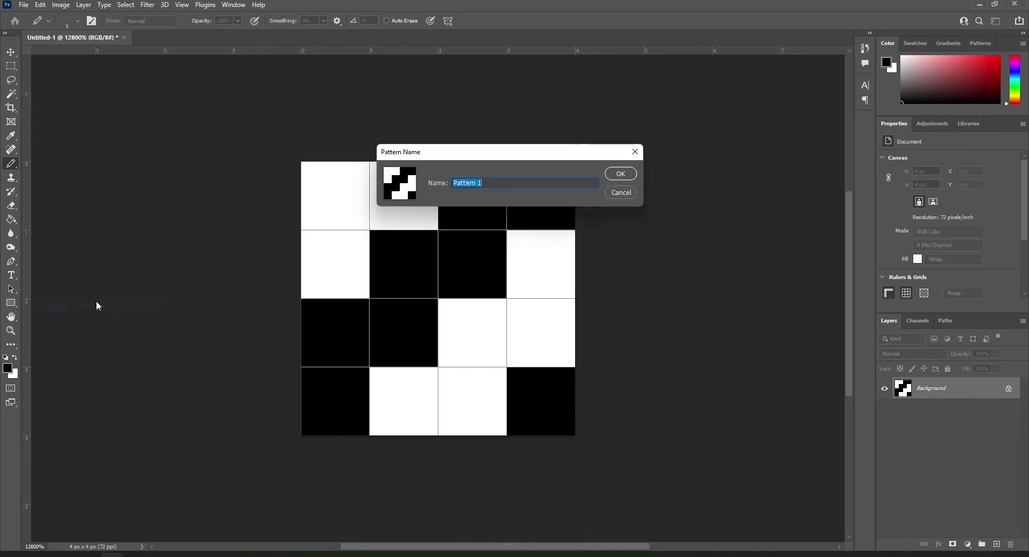
{"action": "type", "text": "twill"}
{"action": "type", "text": " weave"}
Step: Confirm the twill weave pattern and close the 4×4 document without saving
{"action": "left_click", "coordinate": [619, 173]}
{"action": "left_click", "coordinate": [123, 37]}
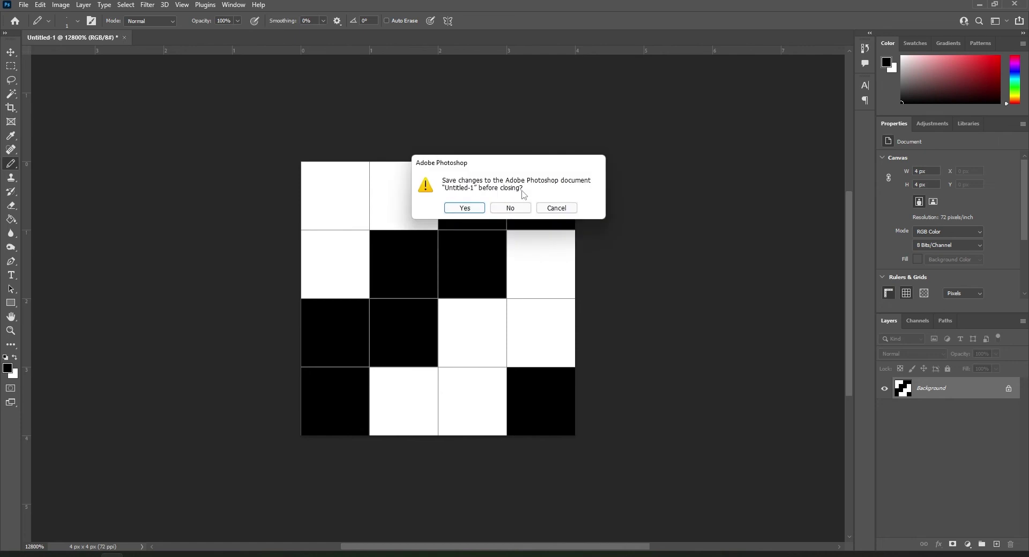
{"action": "left_click", "coordinate": [509, 209]}
Step: Create a new 5 × 5 px document and fit it to the screen
{"action": "left_click", "coordinate": [28, 8]}
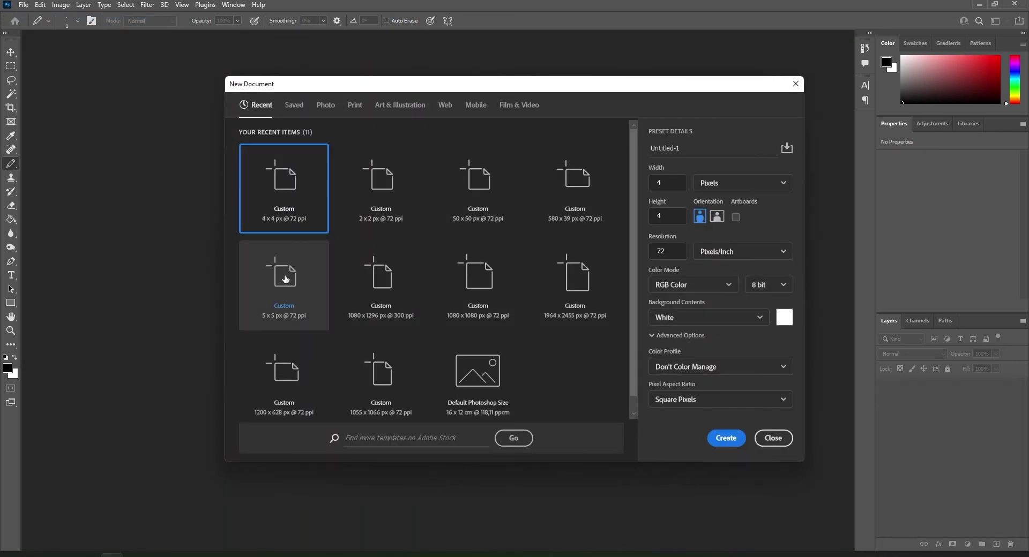
{"action": "left_click", "coordinate": [284, 278]}
{"action": "left_click", "coordinate": [659, 182]}
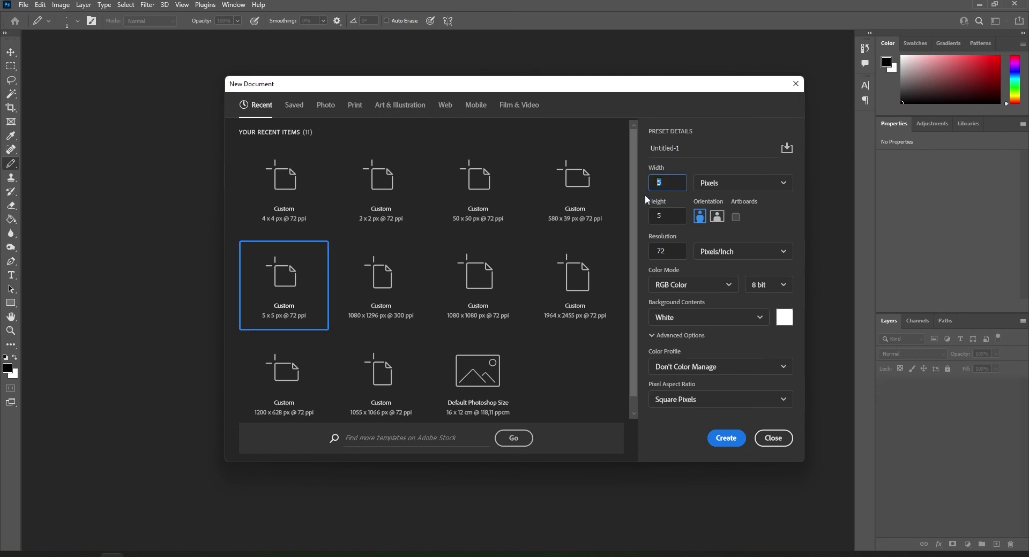
{"action": "left_click", "coordinate": [664, 216]}
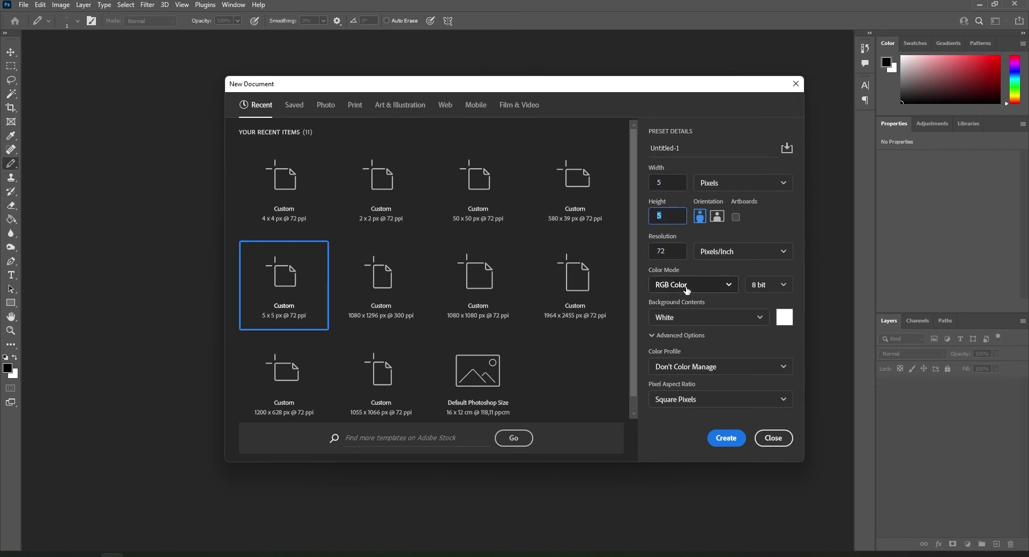
{"action": "left_click", "coordinate": [726, 437]}
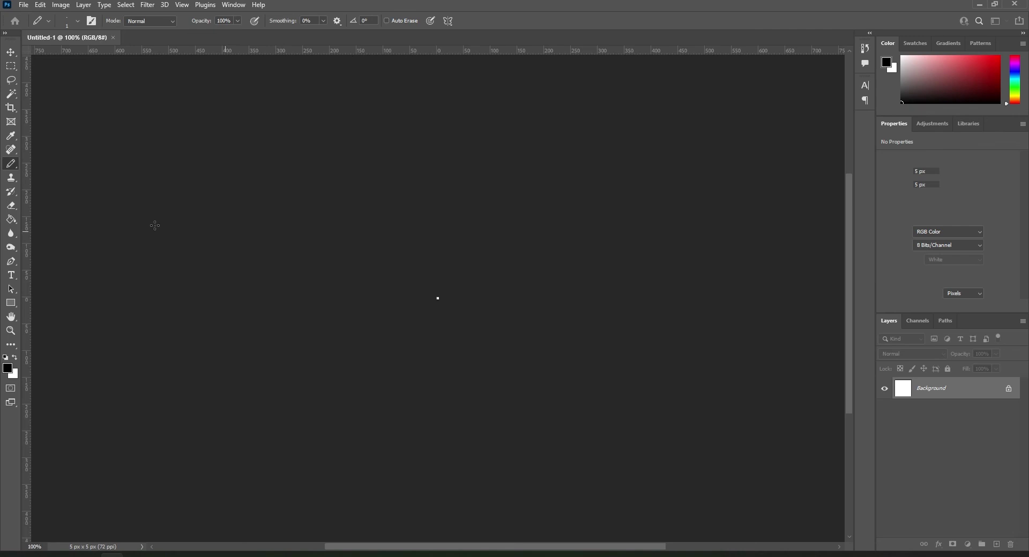
{"action": "left_click", "coordinate": [11, 330]}
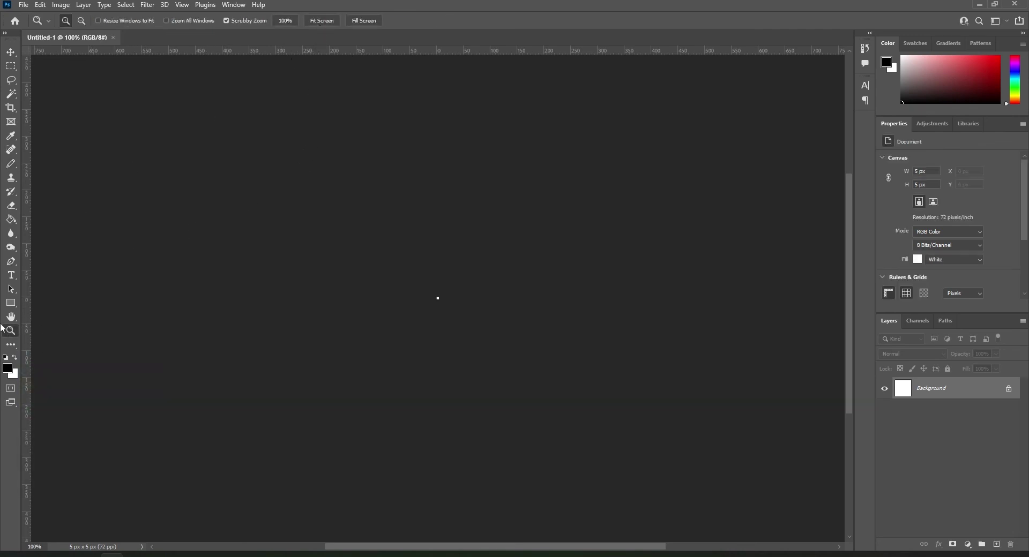
{"action": "left_click", "coordinate": [320, 22]}
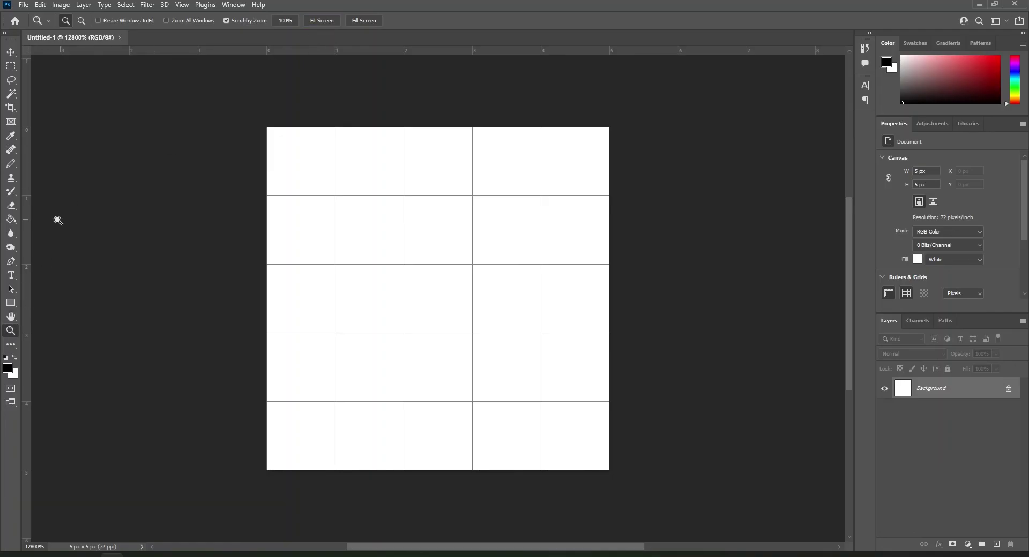
Step: Pencil five black pixels in a sateen arrangement, one per row and column
{"action": "left_click", "coordinate": [10, 163]}
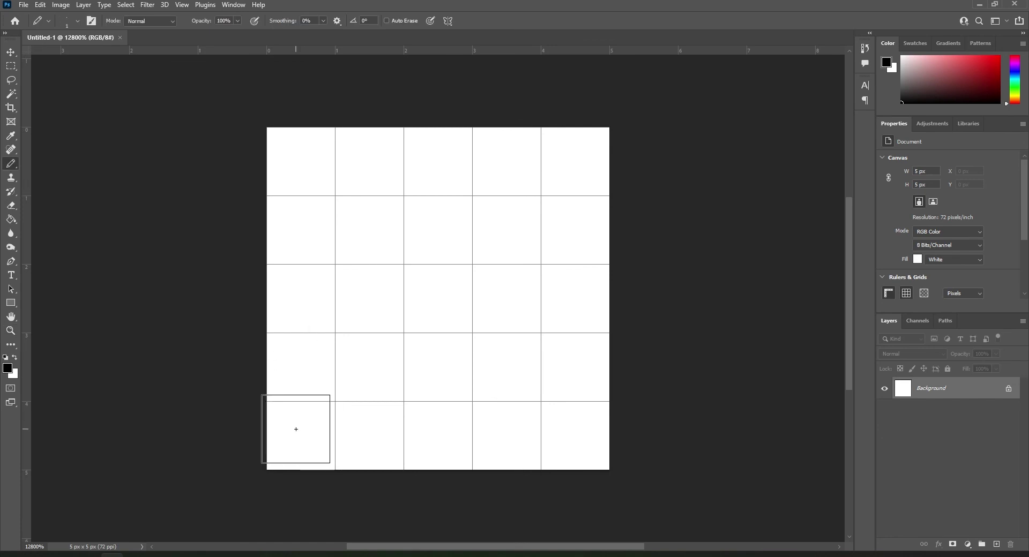
{"action": "left_click", "coordinate": [292, 427]}
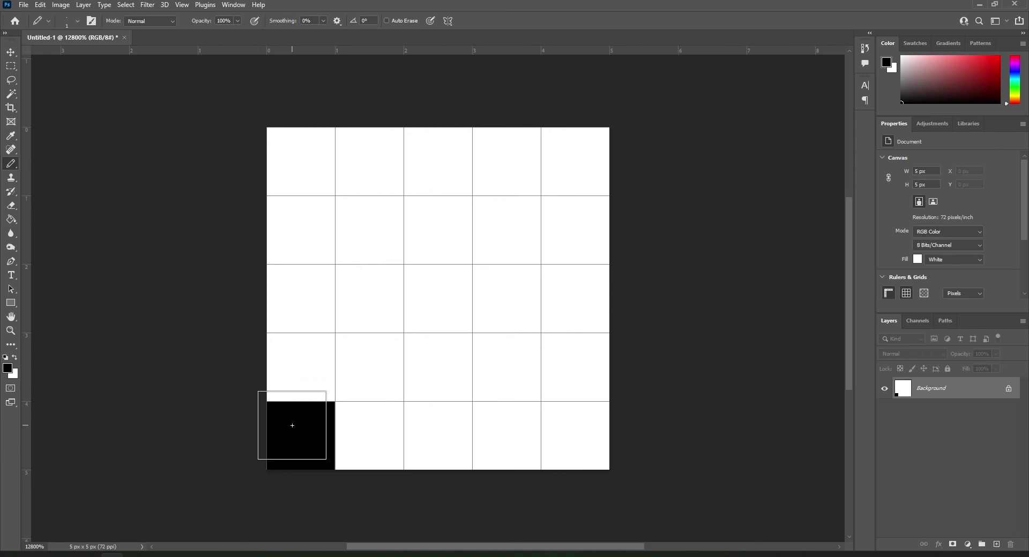
{"action": "left_click", "coordinate": [354, 295]}
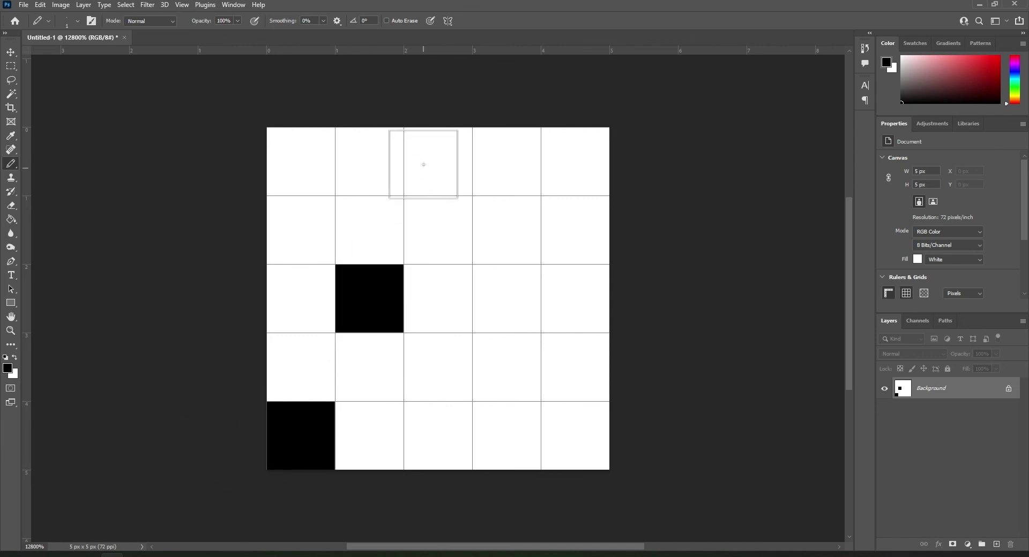
{"action": "left_click", "coordinate": [429, 161]}
{"action": "left_click", "coordinate": [495, 364]}
{"action": "left_click", "coordinate": [560, 229]}
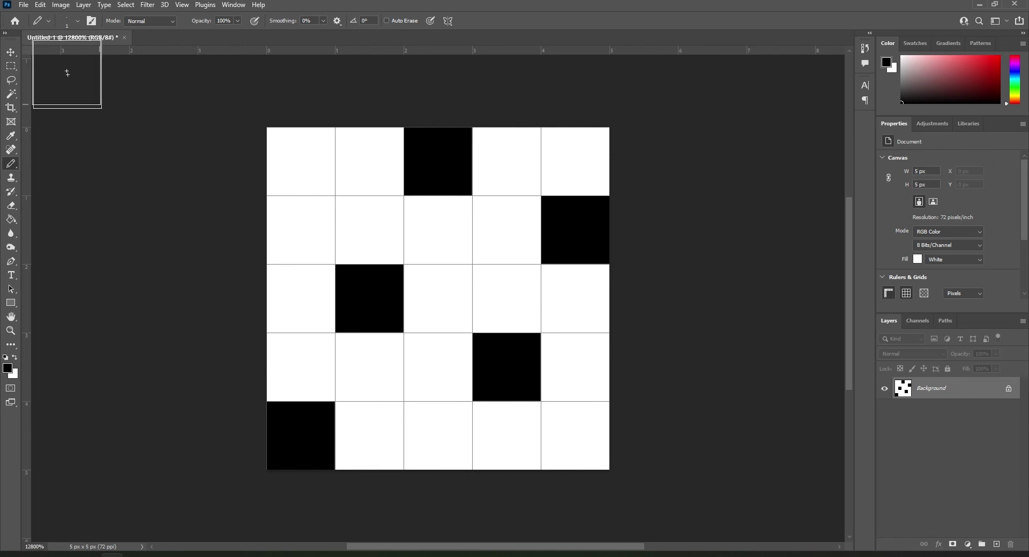
Step: Define the tile as a pattern named 'sateen weave'
{"action": "left_click", "coordinate": [41, 5]}
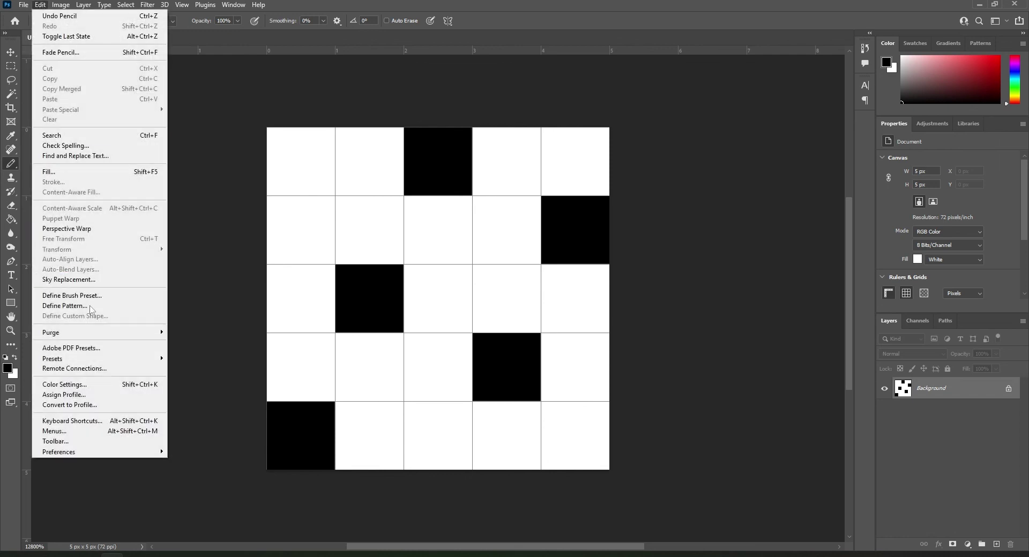
{"action": "left_click", "coordinate": [155, 304]}
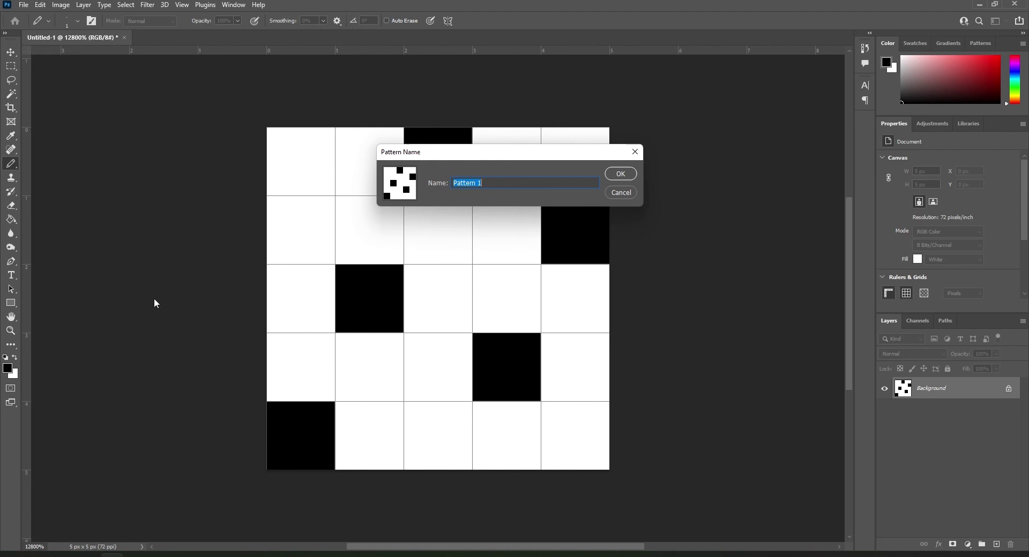
{"action": "type", "text": "sa"}
Step: Confirm the sateen weave pattern, discard the Untitled-1 tile unsaved, and select the Move tool
{"action": "left_click", "coordinate": [620, 175]}
{"action": "left_click", "coordinate": [124, 37]}
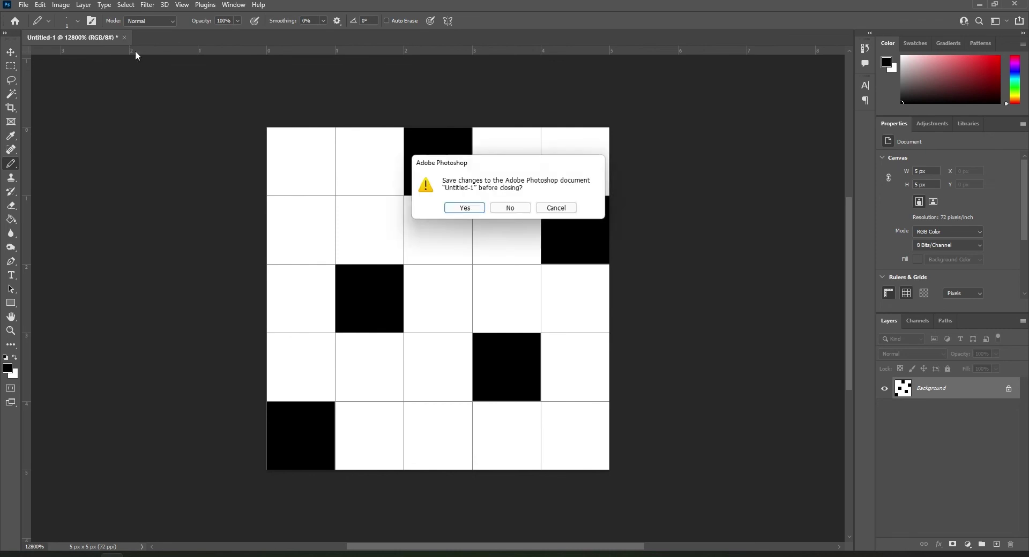
{"action": "key", "text": "Tab"}
{"action": "key", "text": "Return"}
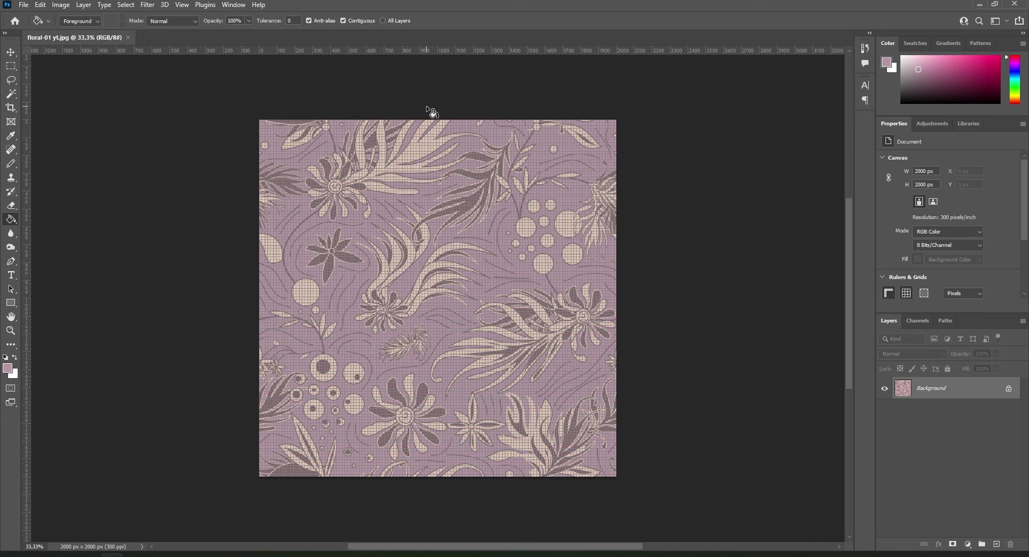
{"action": "left_click", "coordinate": [11, 52]}
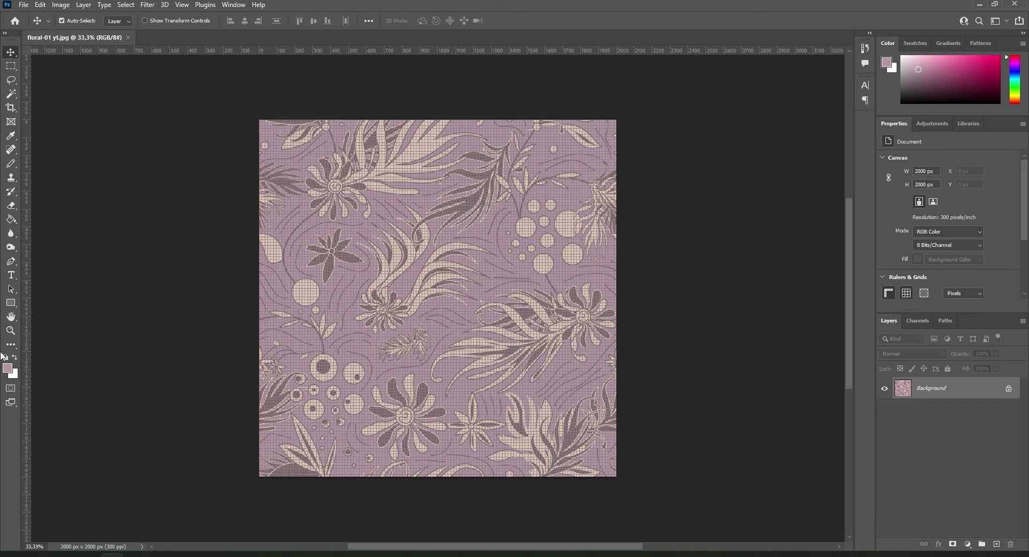
Step: Zoom in on the floral design and hide the pixel grid
{"action": "left_click", "coordinate": [10, 330]}
{"action": "left_click", "coordinate": [397, 393]}
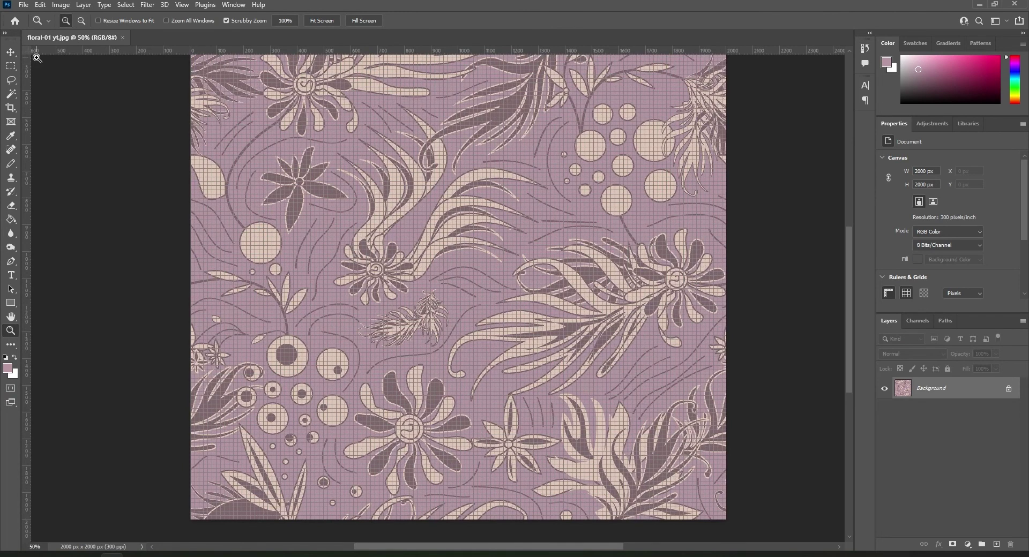
{"action": "key", "text": "ctrl+apostrophe"}
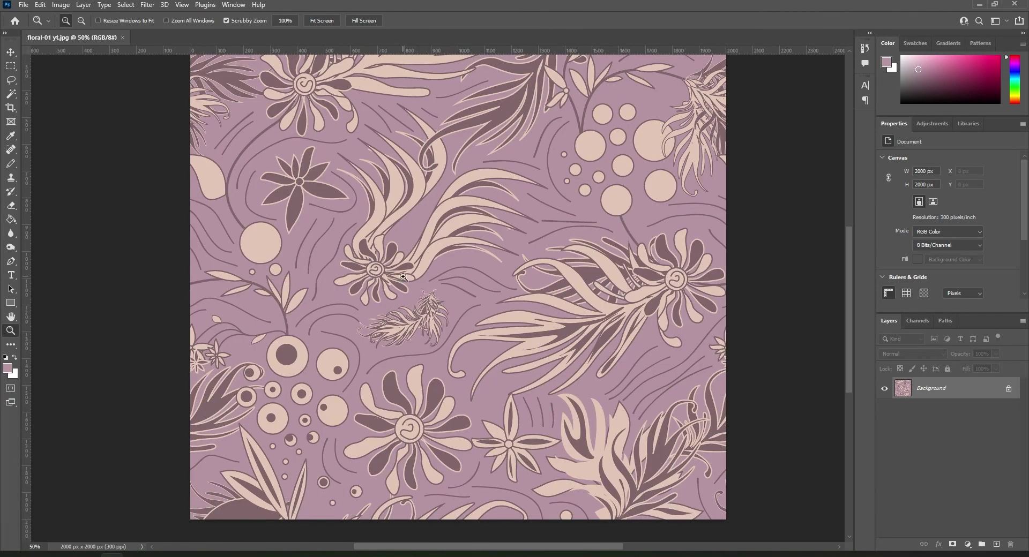
{"action": "left_click", "coordinate": [404, 278]}
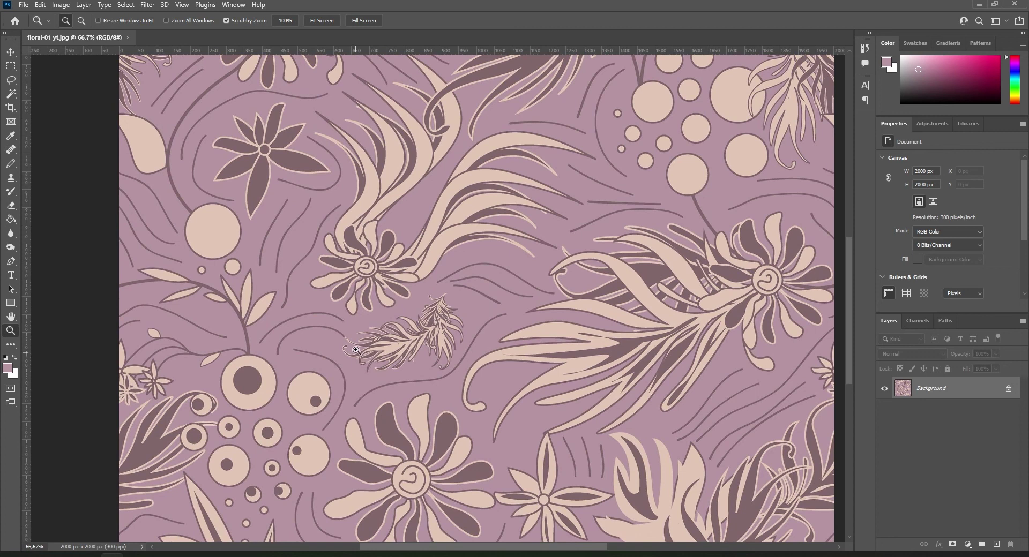
{"action": "mouse_move", "coordinate": [653, 353]}
{"action": "left_mouse_down"}
{"action": "mouse_move", "coordinate": [540, 443]}
{"action": "mouse_move", "coordinate": [630, 377]}
{"action": "left_mouse_up"}
Step: Check that the image size is 2000 × 2000 px and cancel without changes
{"action": "left_click", "coordinate": [60, 5]}
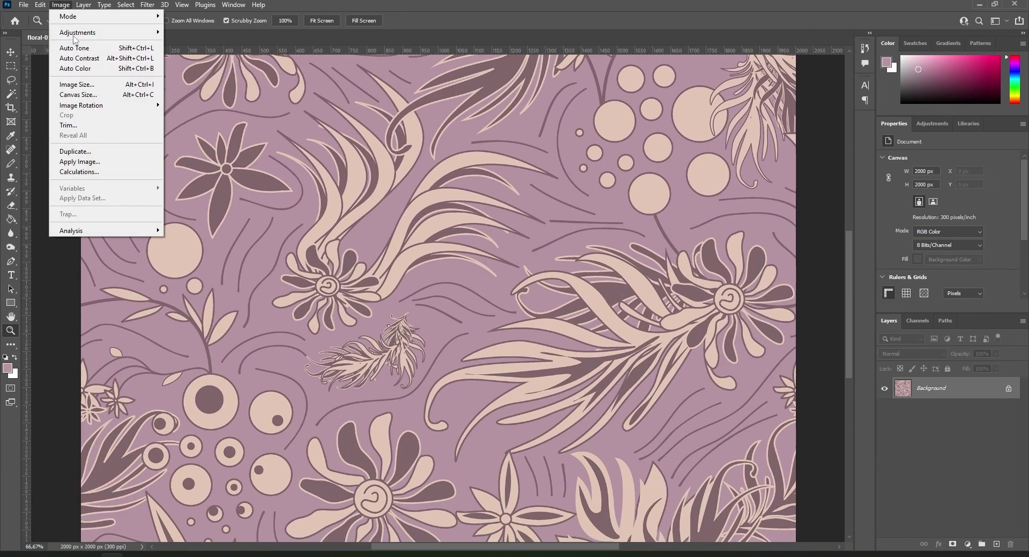
{"action": "left_click", "coordinate": [76, 84]}
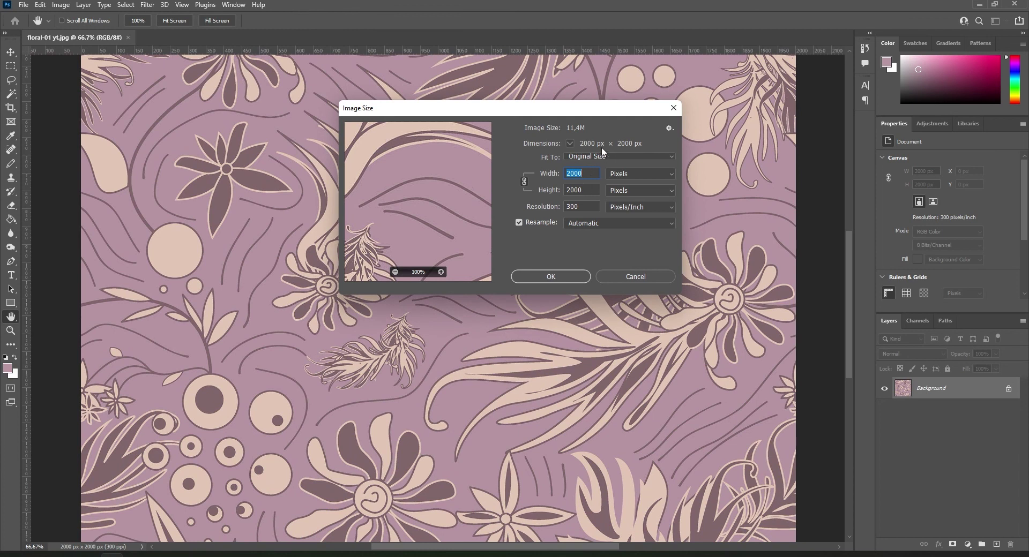
{"action": "key", "text": "Tab"}
{"action": "key", "text": "shift+Tab"}
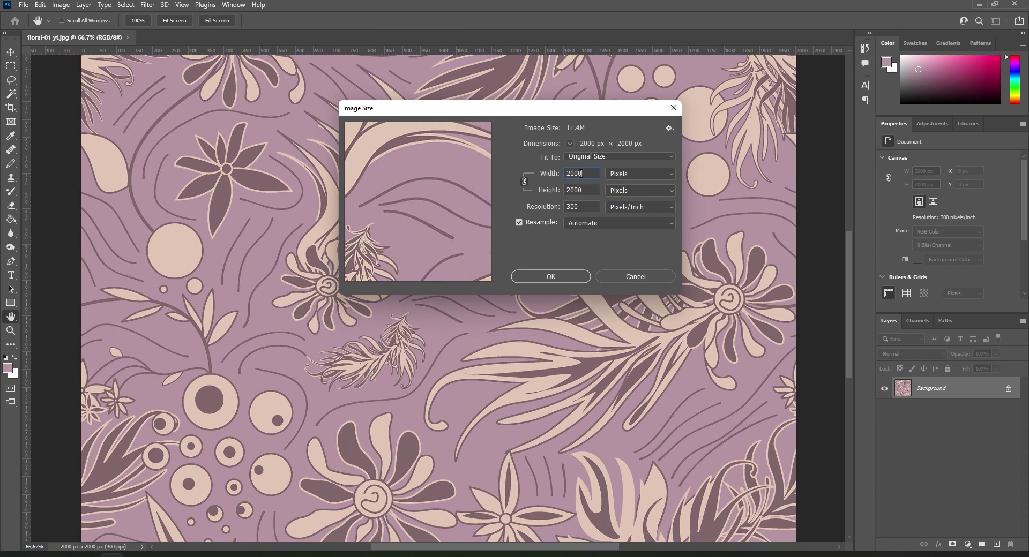
{"action": "left_click", "coordinate": [641, 278]}
{"action": "key", "text": "z"}
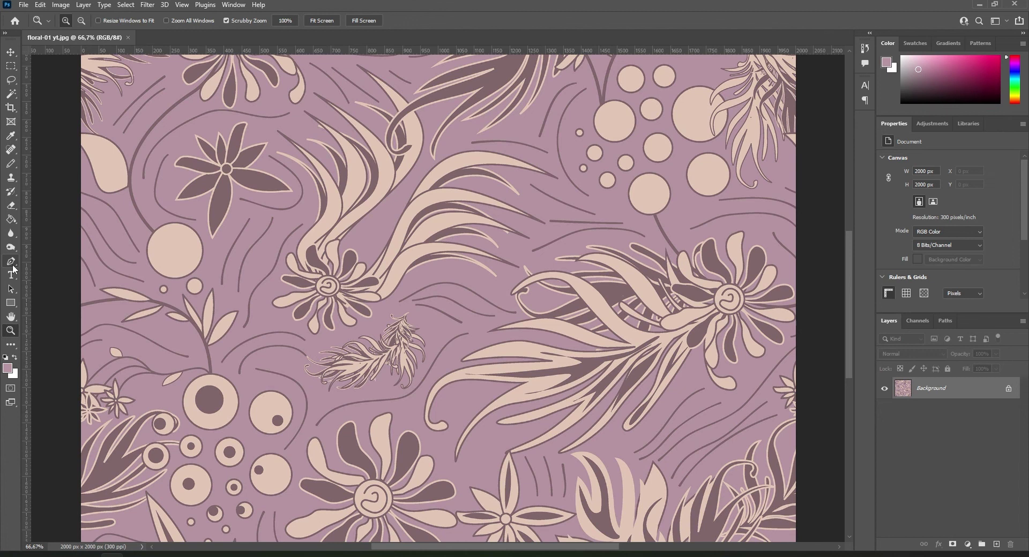
Step: Convert to Indexed Color with a Local (Adaptive) palette, 3 colours and Forced set to None
{"action": "left_click", "coordinate": [61, 4]}
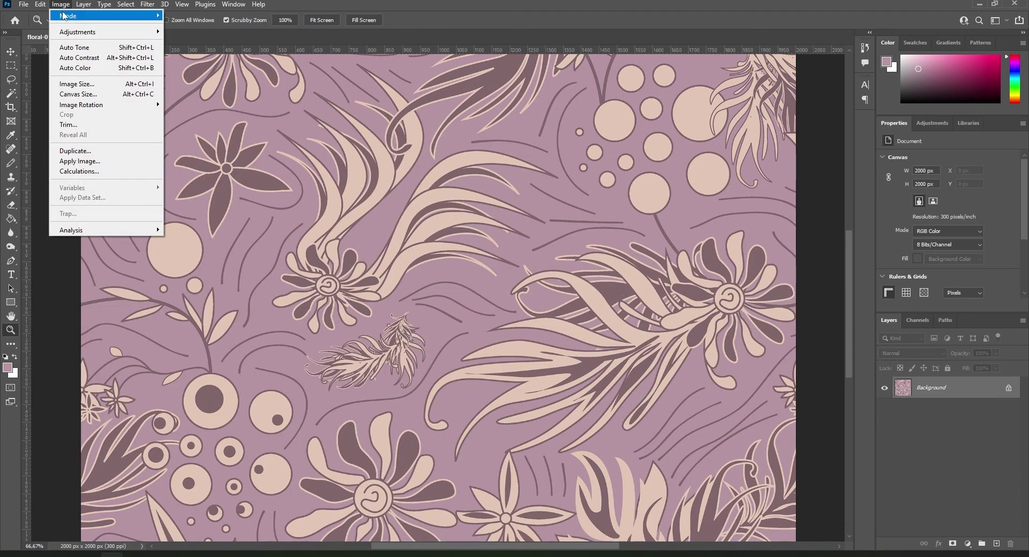
{"action": "mouse_move", "coordinate": [88, 15]}
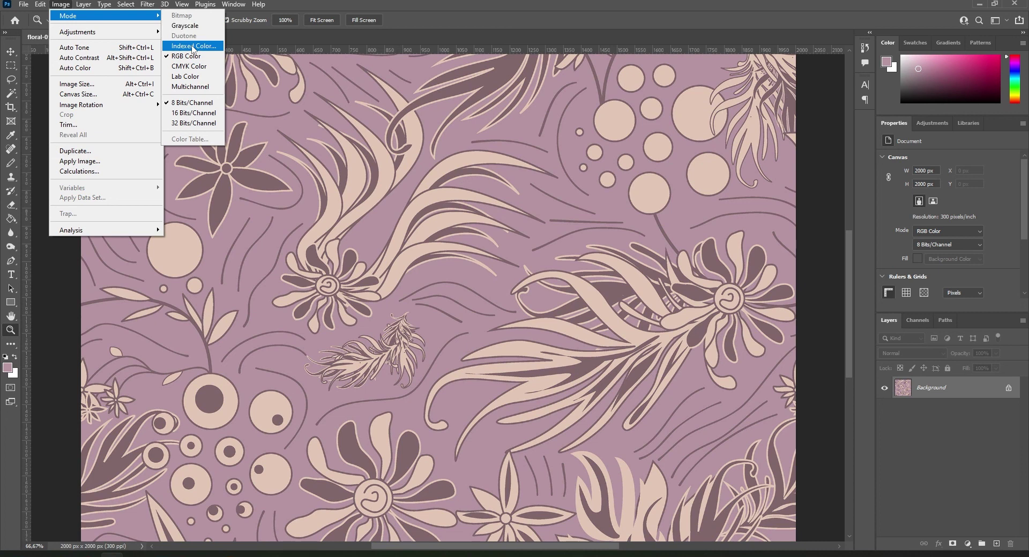
{"action": "left_click", "coordinate": [193, 47]}
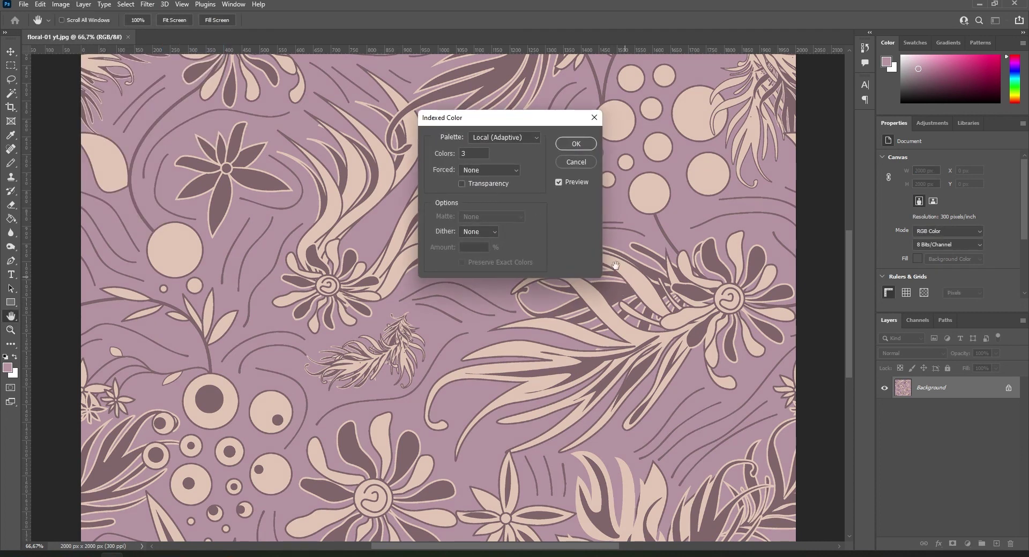
{"action": "left_click", "coordinate": [497, 138]}
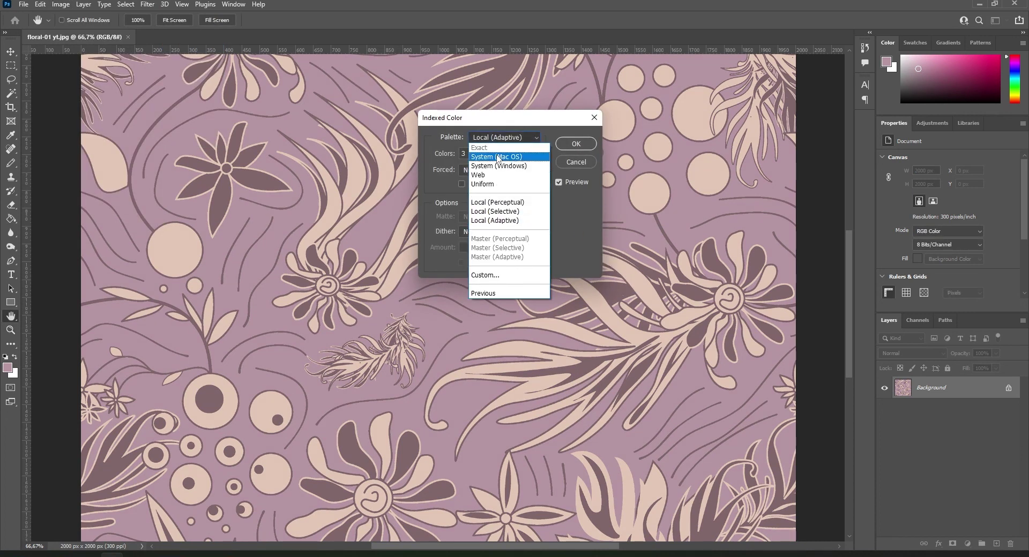
{"action": "left_click", "coordinate": [499, 225]}
{"action": "left_click", "coordinate": [488, 141]}
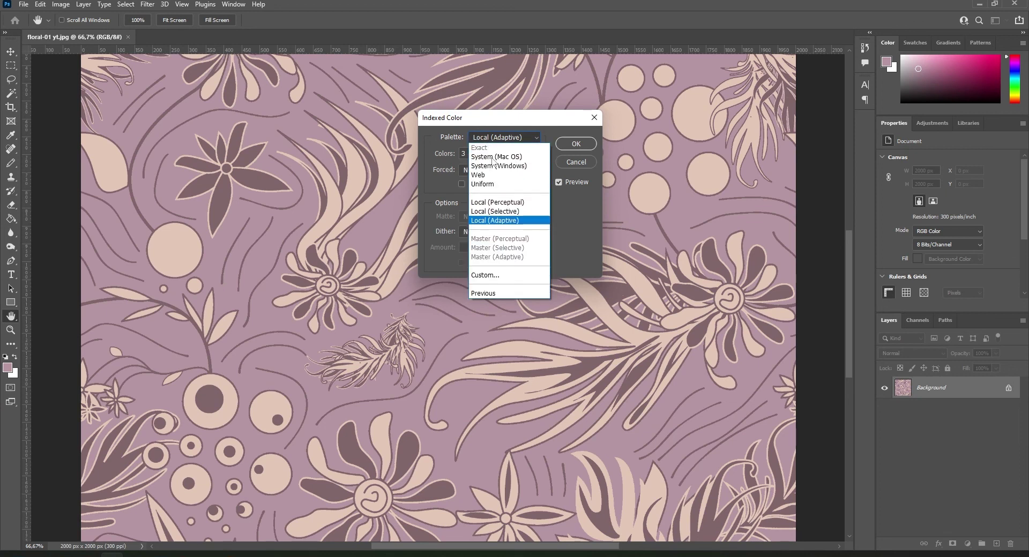
{"action": "left_click", "coordinate": [505, 219]}
{"action": "double_click", "coordinate": [463, 153]}
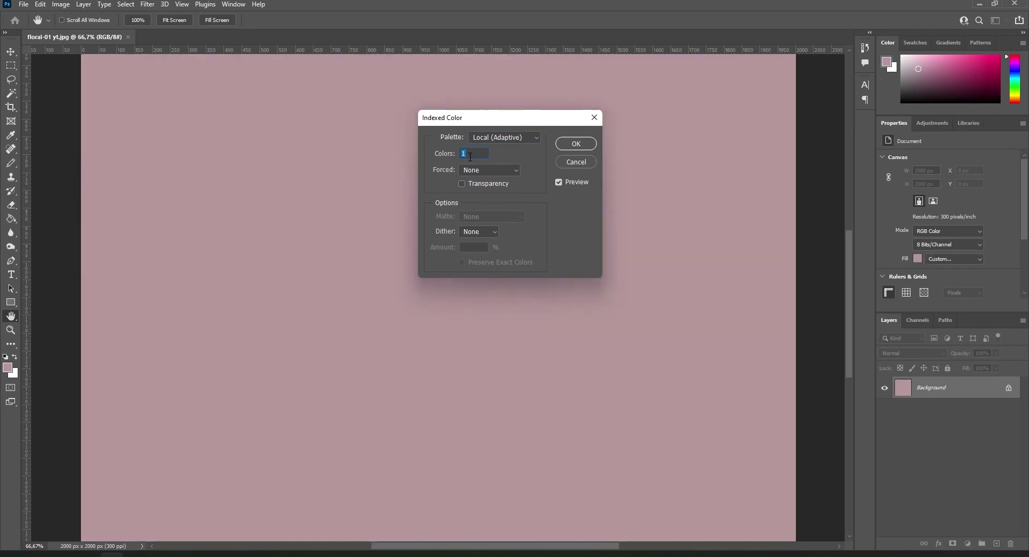
{"action": "key", "text": "Up"}
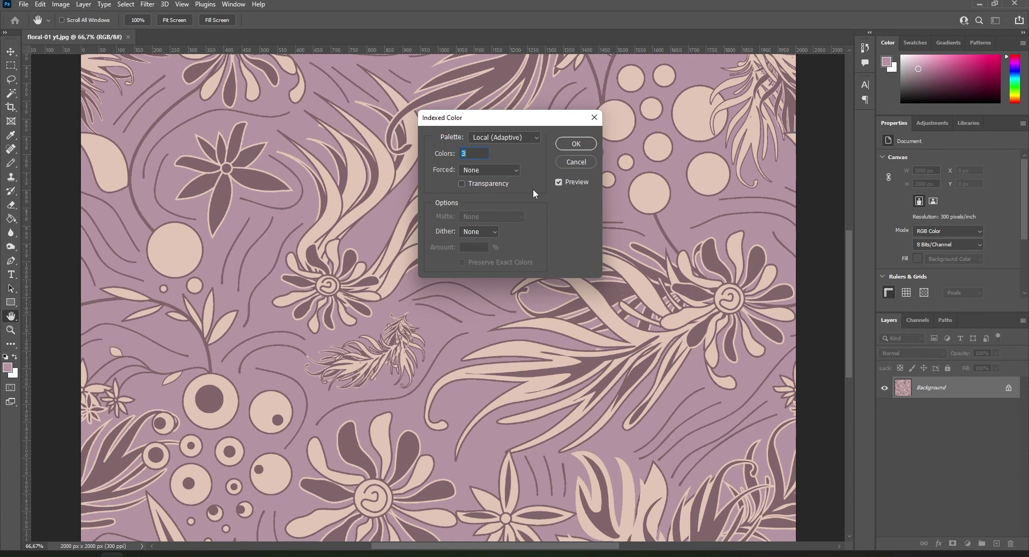
{"action": "left_click", "coordinate": [493, 172]}
{"action": "left_click", "coordinate": [575, 145]}
{"action": "key", "text": "z"}
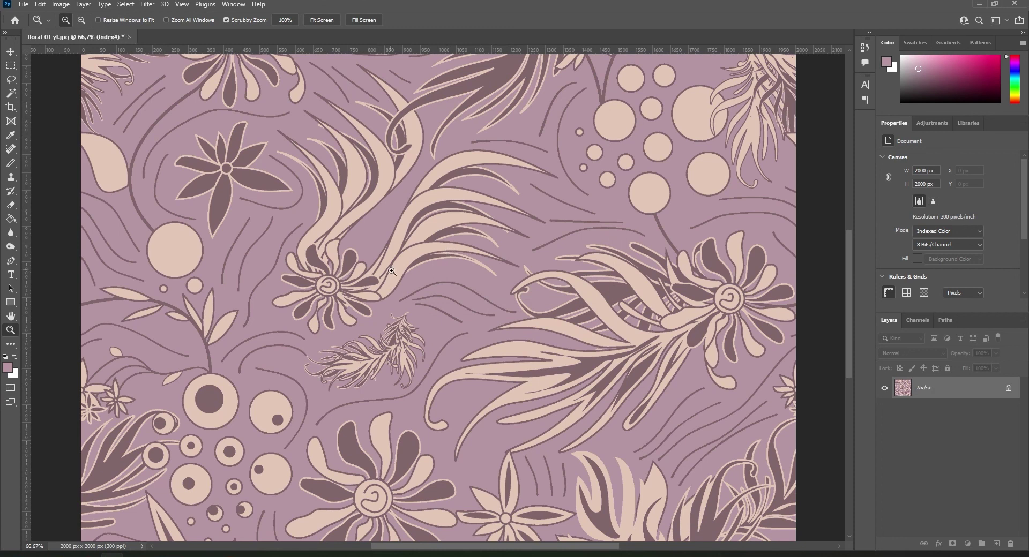
{"action": "left_click", "coordinate": [393, 270]}
{"action": "left_click", "coordinate": [406, 253]}
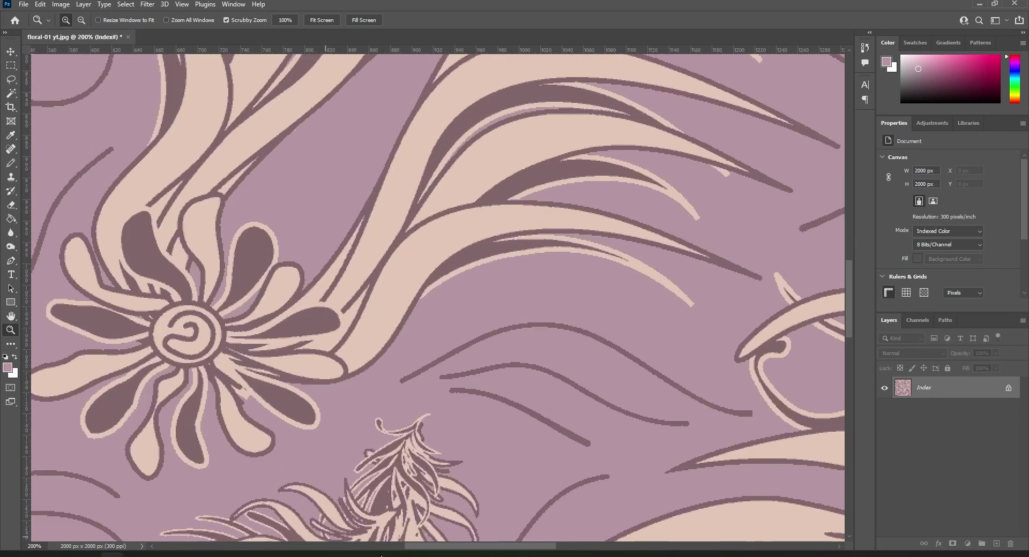
{"action": "left_click_drag", "start_coordinate": [429, 550], "coordinate": [392, 550]}
{"action": "left_click", "coordinate": [60, 5]}
{"action": "mouse_move", "coordinate": [72, 16]}
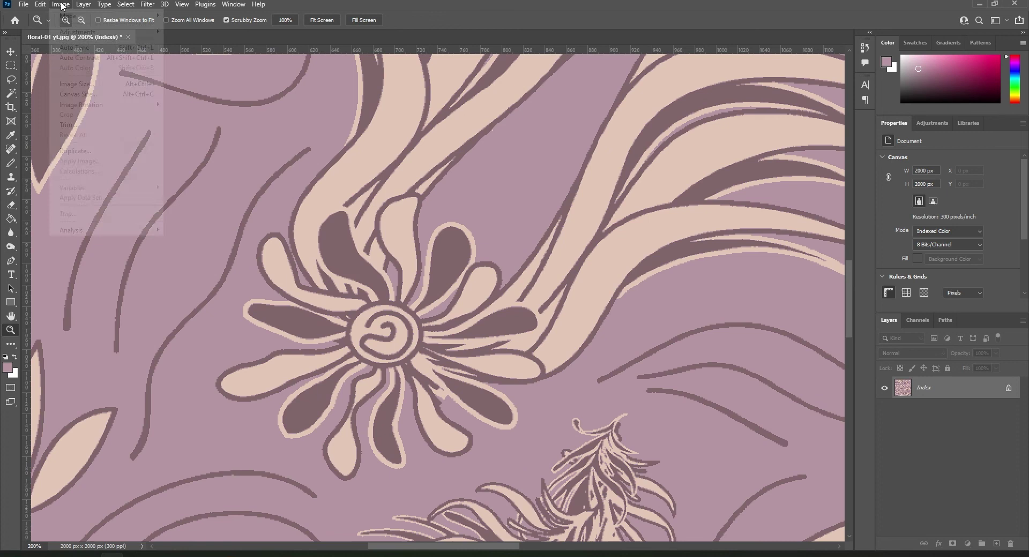
{"action": "left_click", "coordinate": [207, 140]}
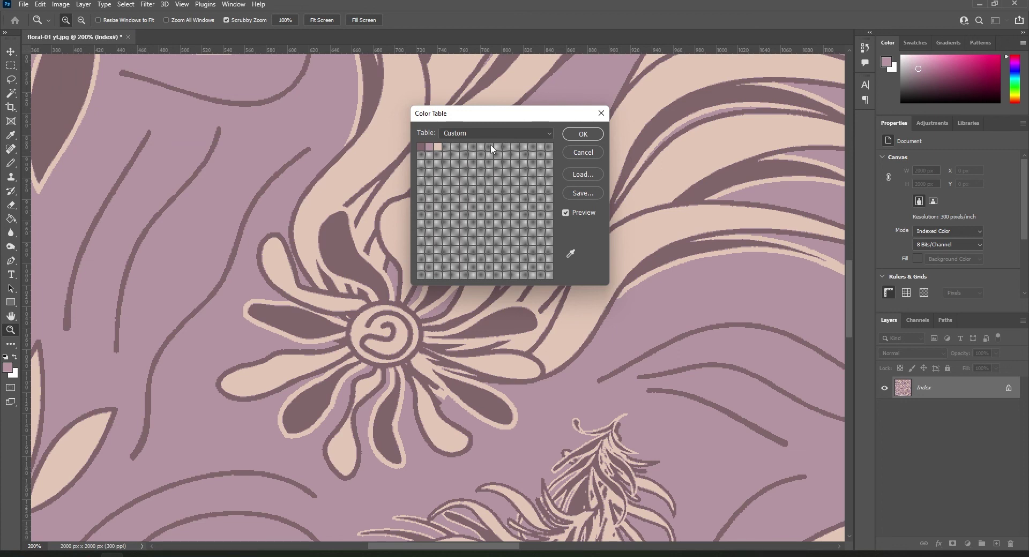
{"action": "left_click", "coordinate": [459, 134]}
{"action": "left_click", "coordinate": [460, 137]}
{"action": "left_click", "coordinate": [590, 138]}
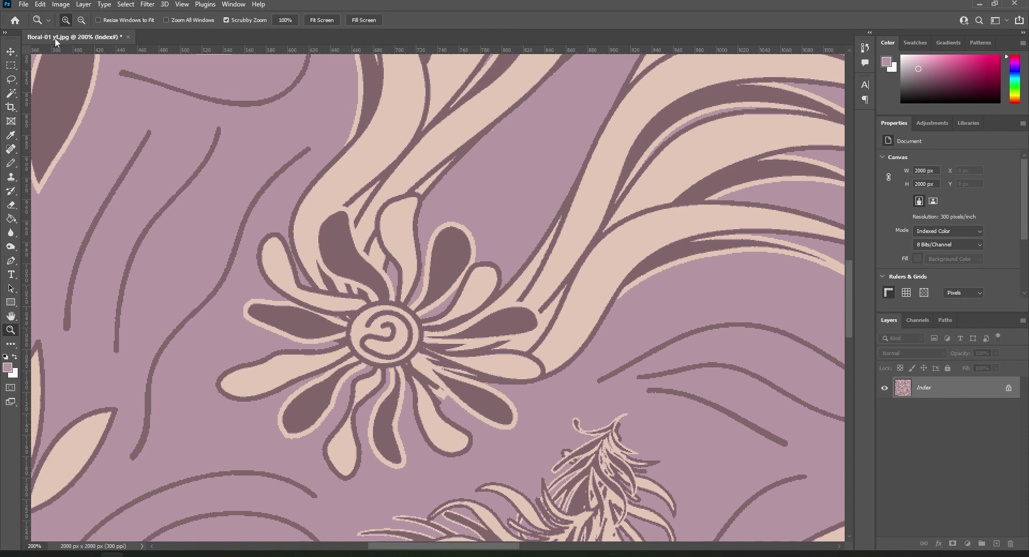
Step: Switch the design back to RGB and select one design colour with Color Range
{"action": "left_click", "coordinate": [61, 4]}
{"action": "mouse_move", "coordinate": [68, 15]}
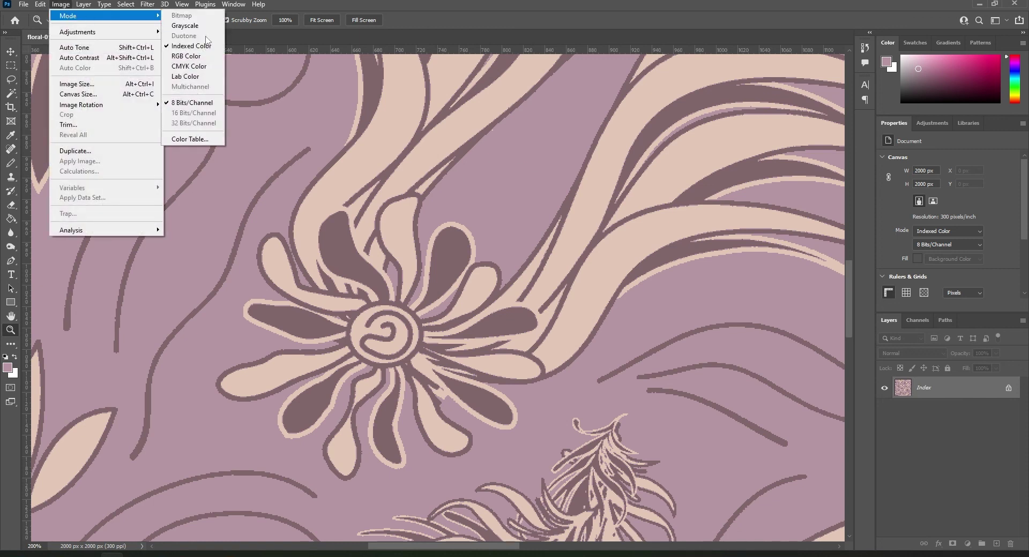
{"action": "left_click", "coordinate": [196, 59]}
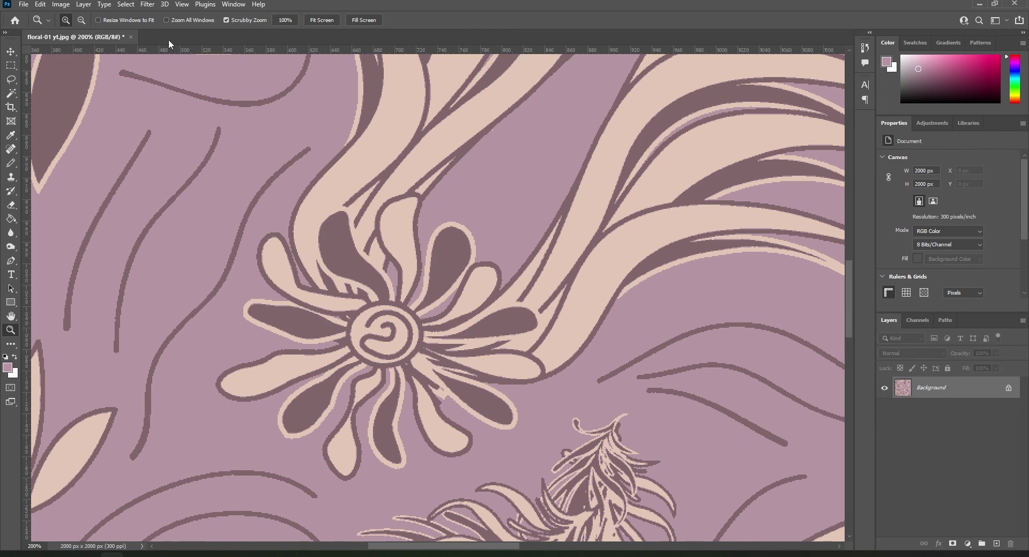
{"action": "left_click", "coordinate": [129, 6]}
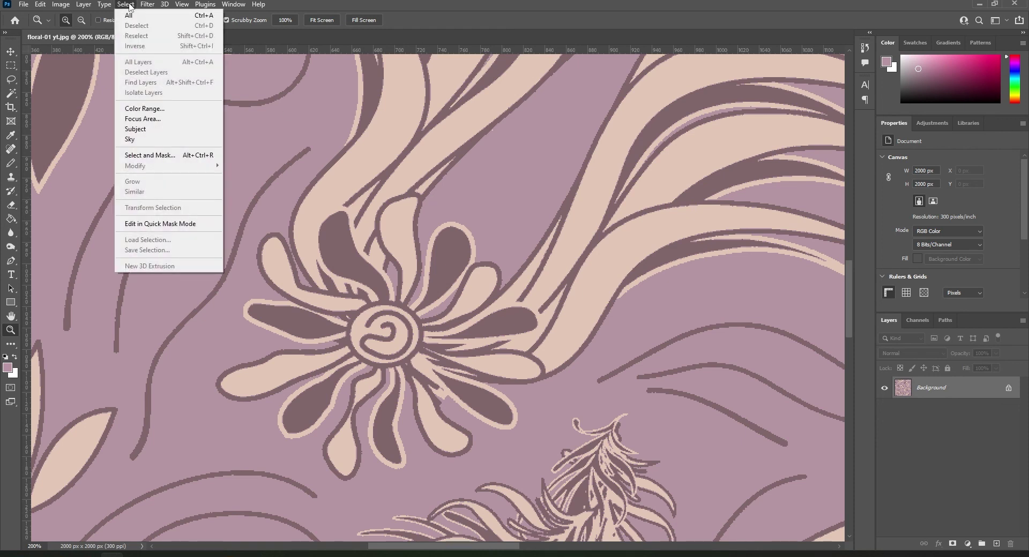
{"action": "left_click", "coordinate": [145, 109]}
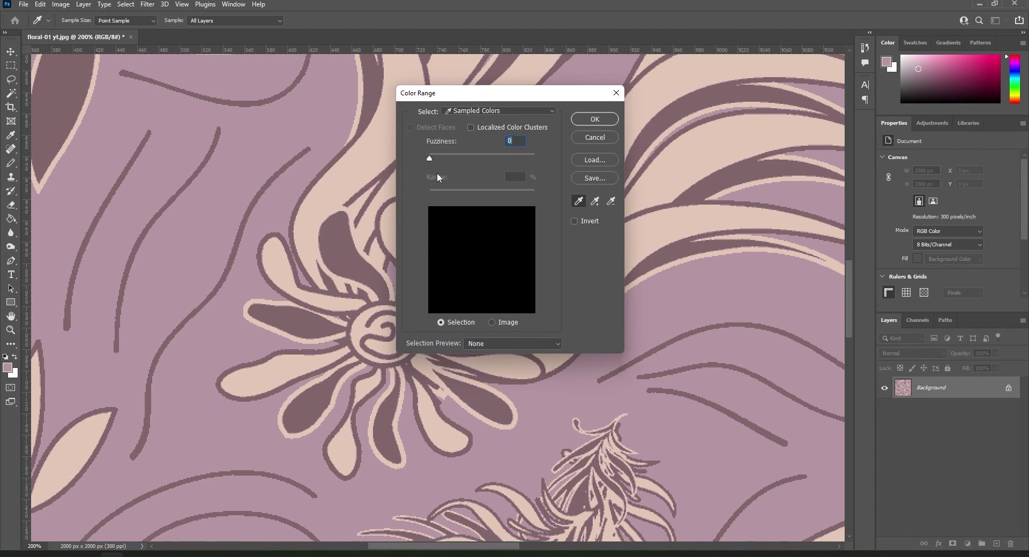
{"action": "left_click", "coordinate": [578, 203]}
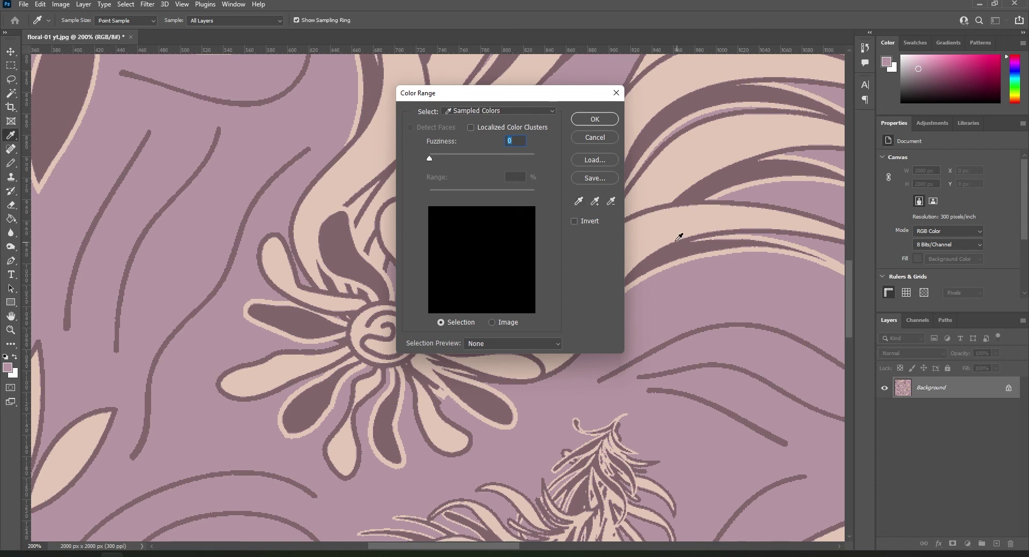
{"action": "left_click", "coordinate": [236, 189]}
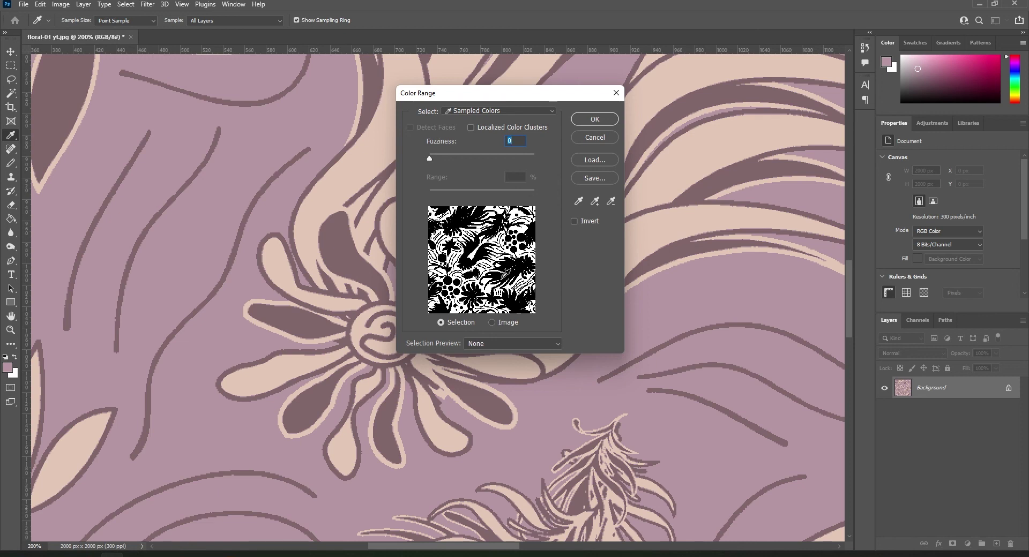
{"action": "left_click", "coordinate": [595, 119]}
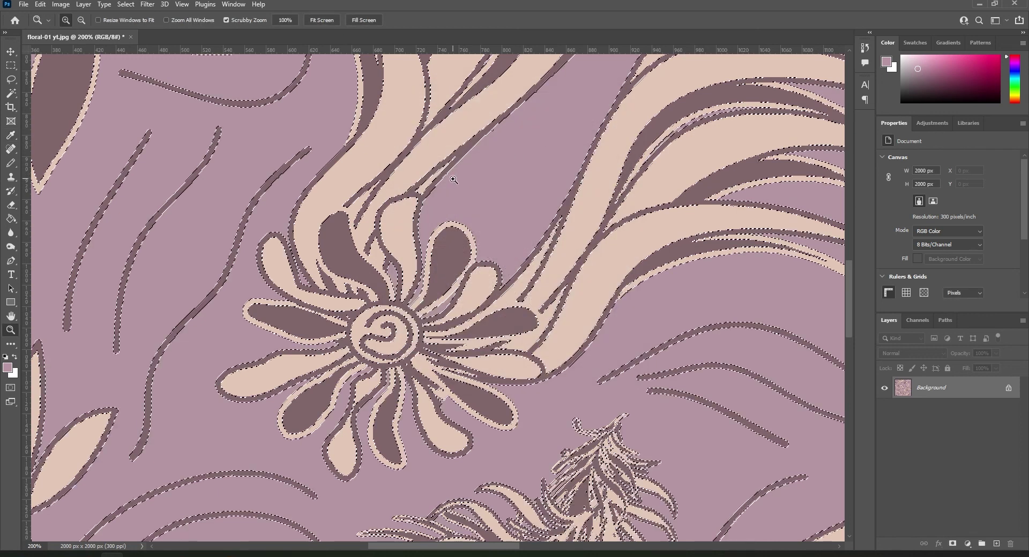
{"action": "key", "text": "z"}
{"action": "left_click", "coordinate": [351, 104], "text": "alt"}
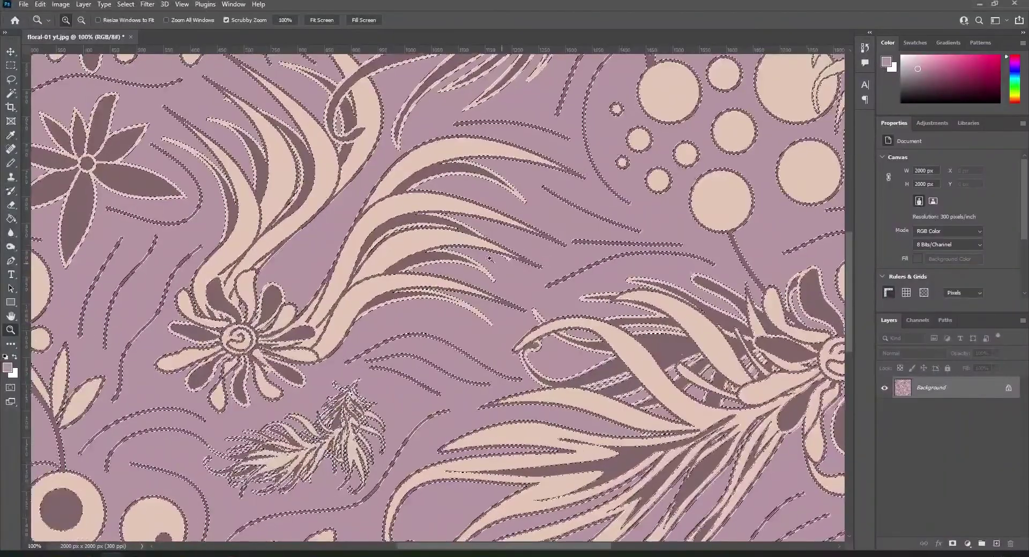
Step: Save the selection as a channel named 'color 1' and deselect
{"action": "left_click", "coordinate": [126, 4]}
{"action": "left_click", "coordinate": [157, 250]}
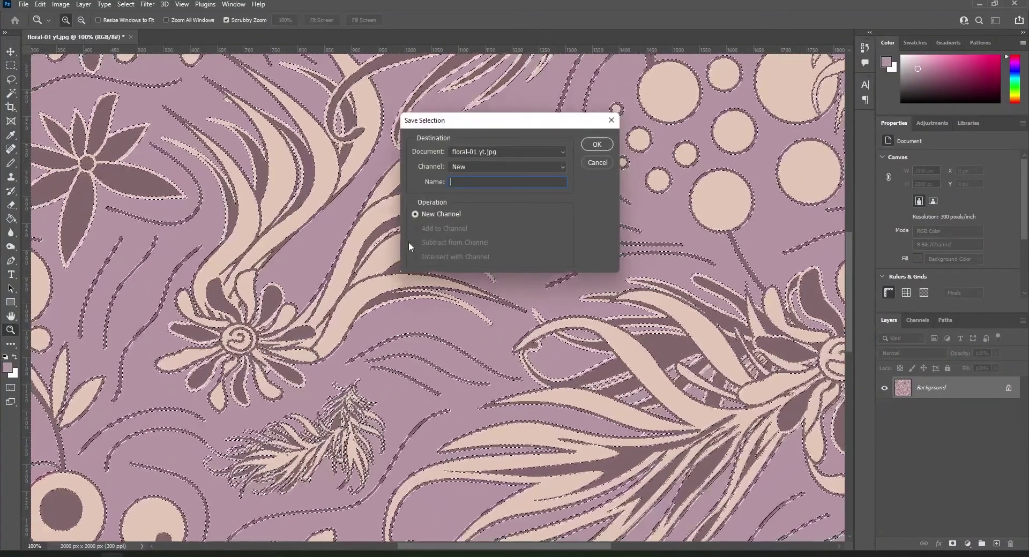
{"action": "type", "text": "color"}
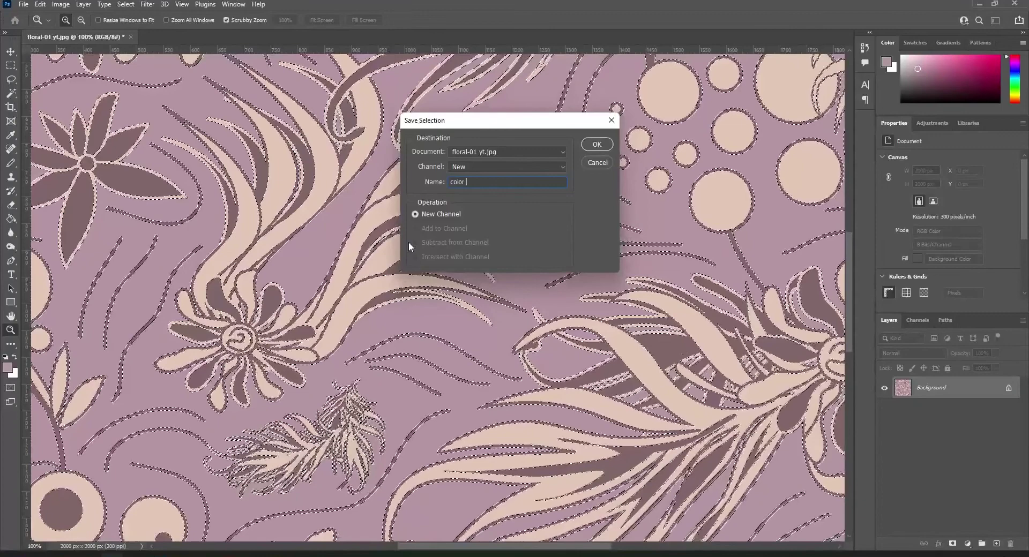
{"action": "type", "text": " 1"}
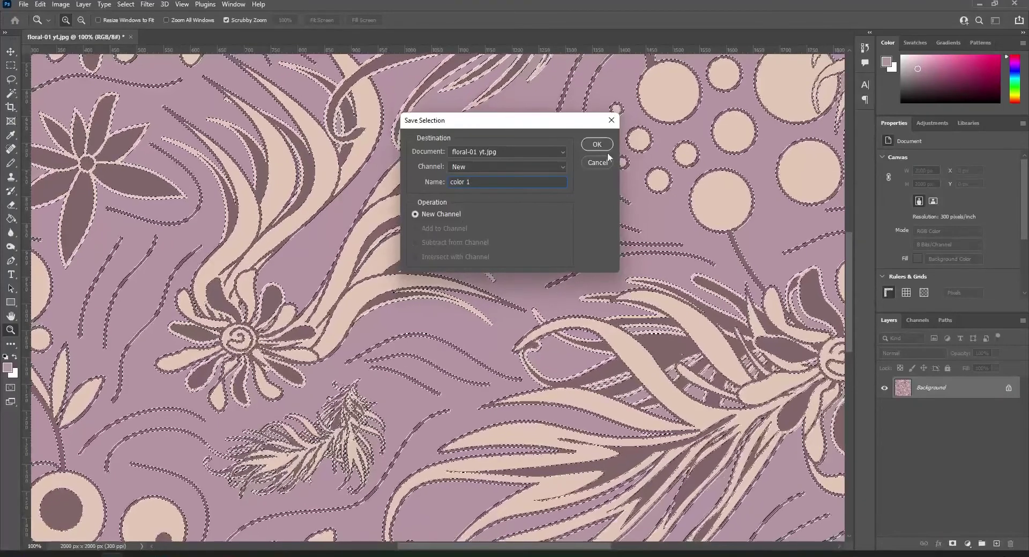
{"action": "left_click", "coordinate": [598, 146]}
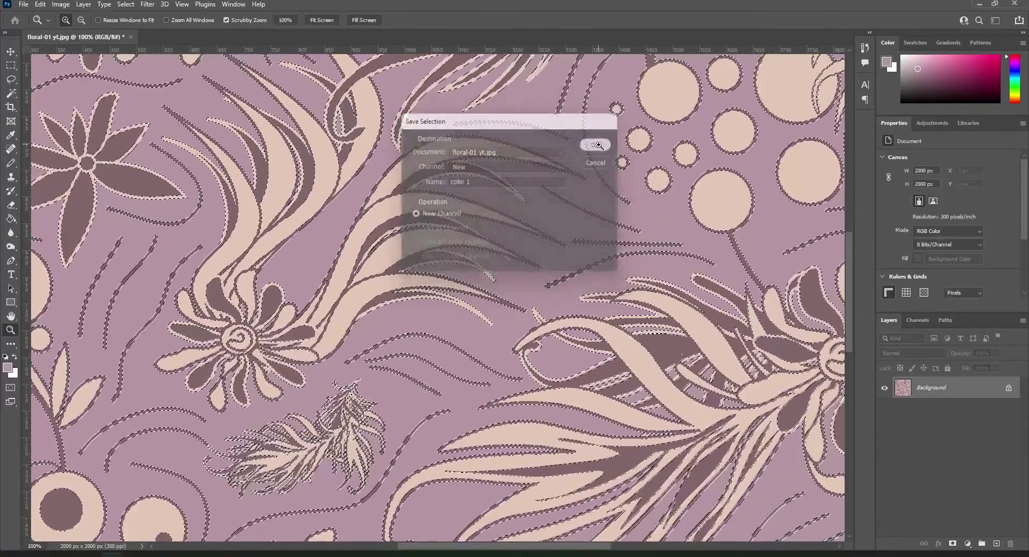
{"action": "key", "text": "ctrl+d"}
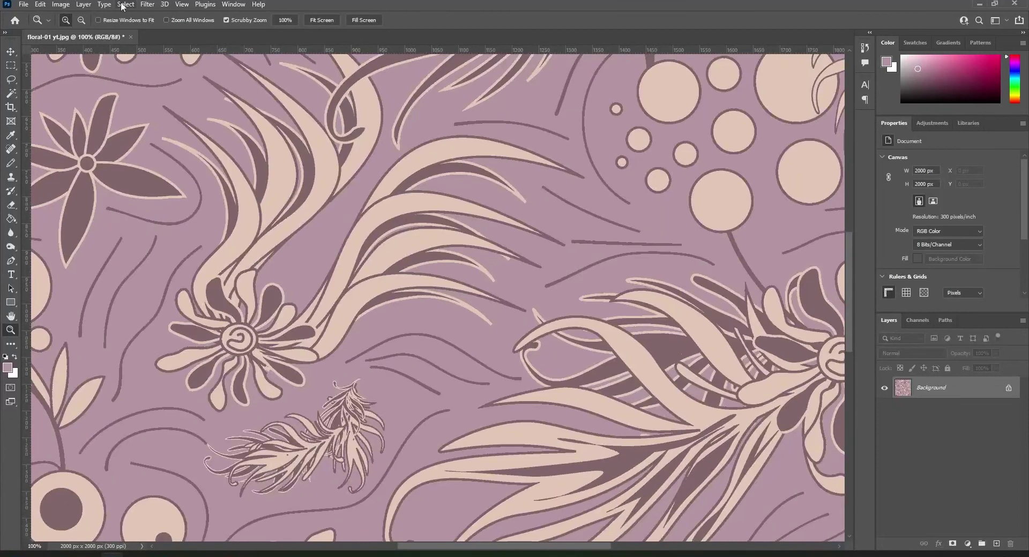
Step: Select the second design colour with Color Range and save it as channel 'color2'
{"action": "left_click", "coordinate": [122, 5]}
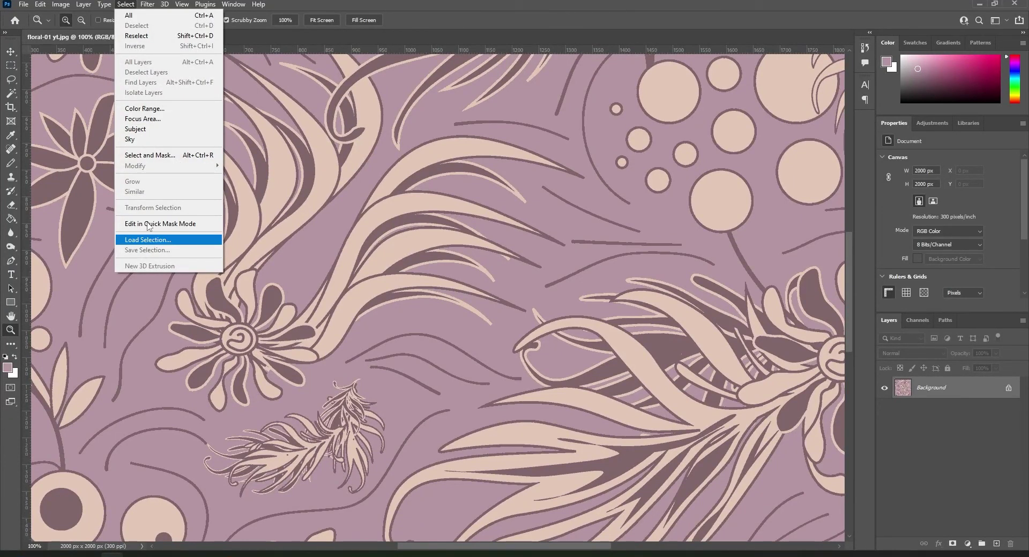
{"action": "left_click", "coordinate": [144, 109]}
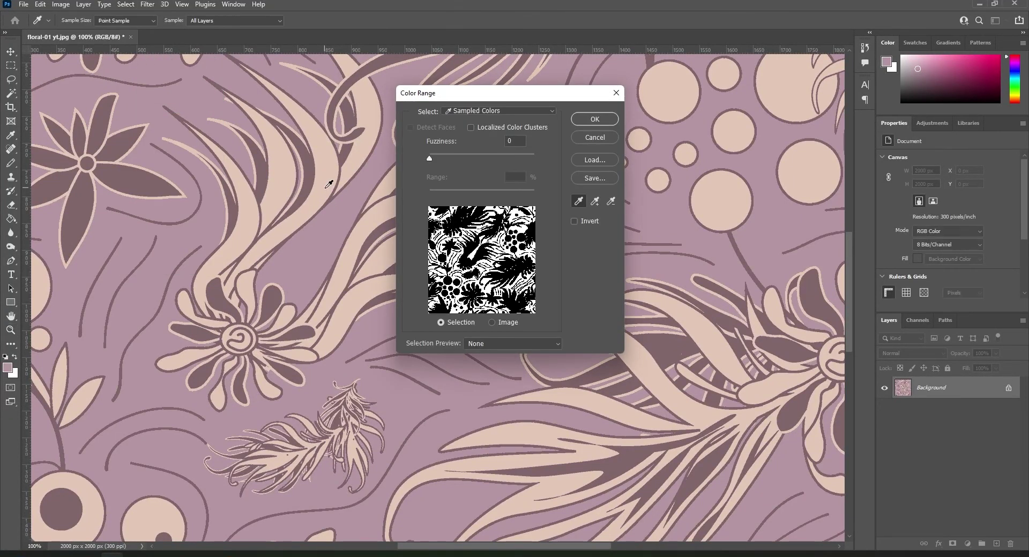
{"action": "left_click", "coordinate": [595, 119]}
{"action": "left_click", "coordinate": [125, 4]}
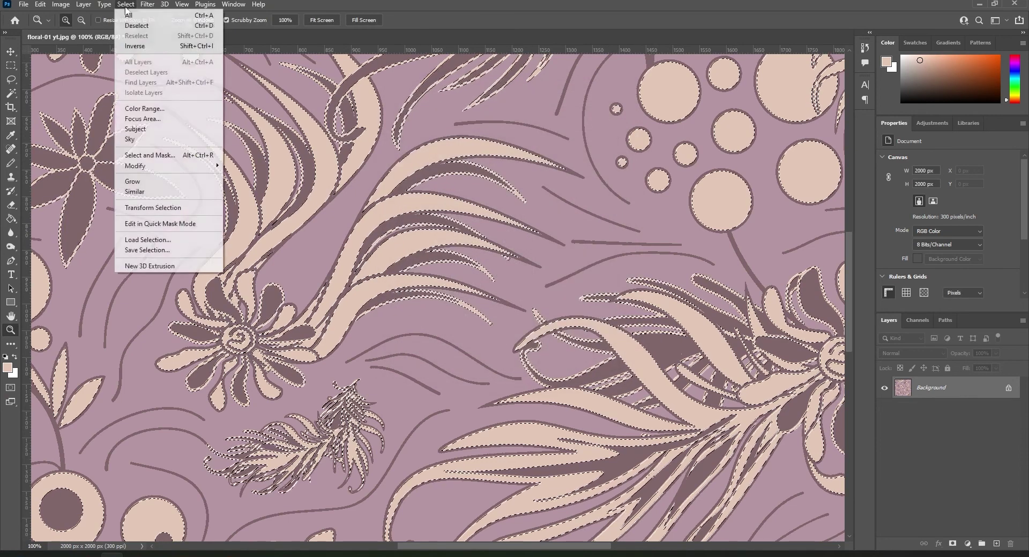
{"action": "left_click", "coordinate": [167, 251]}
{"action": "type", "text": "color2"}
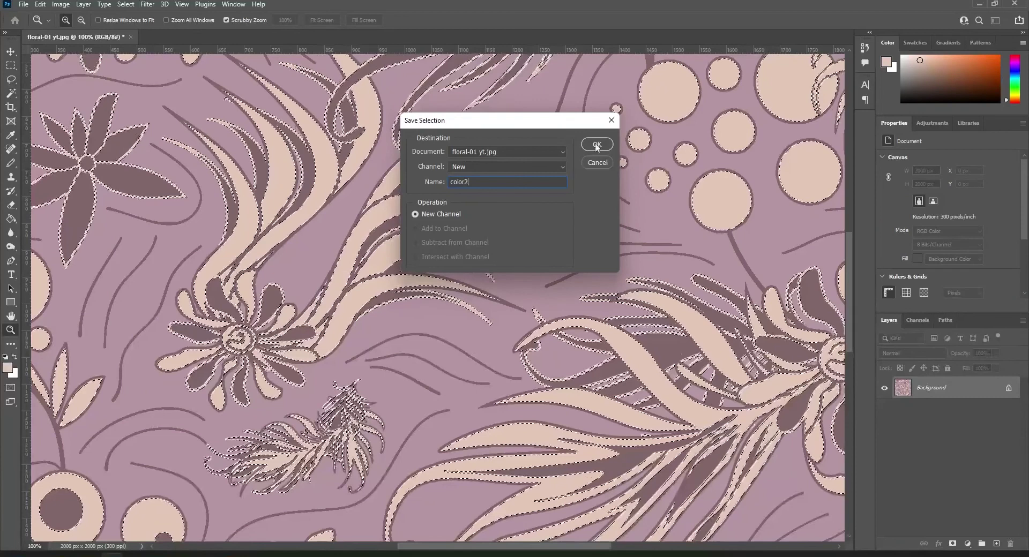
{"action": "left_click", "coordinate": [596, 144]}
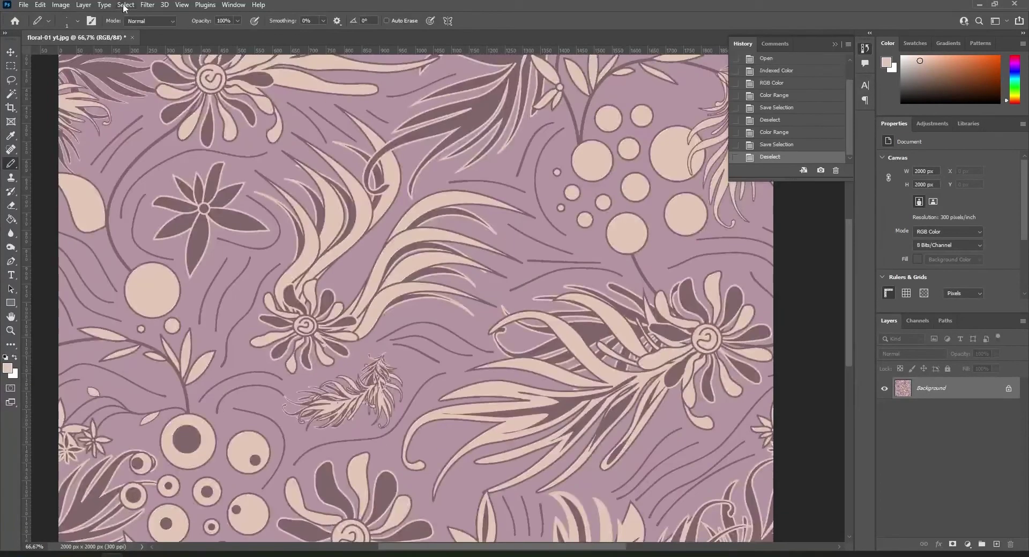
Step: Select the third colour with Color Range, save it as 'color3', and deselect
{"action": "left_click", "coordinate": [125, 5]}
{"action": "left_click", "coordinate": [158, 109]}
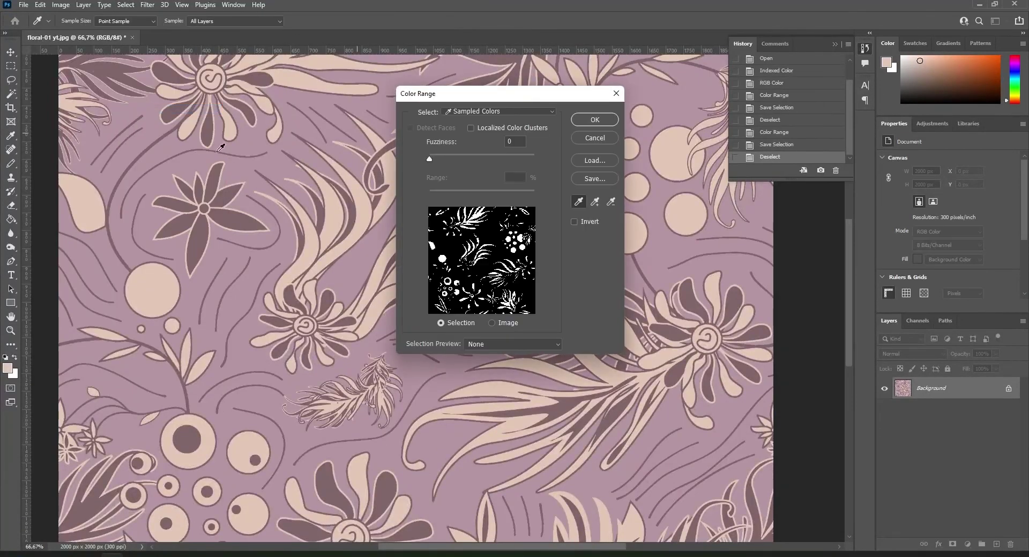
{"action": "left_click", "coordinate": [193, 185]}
{"action": "left_click", "coordinate": [594, 119]}
{"action": "left_click", "coordinate": [134, 5]}
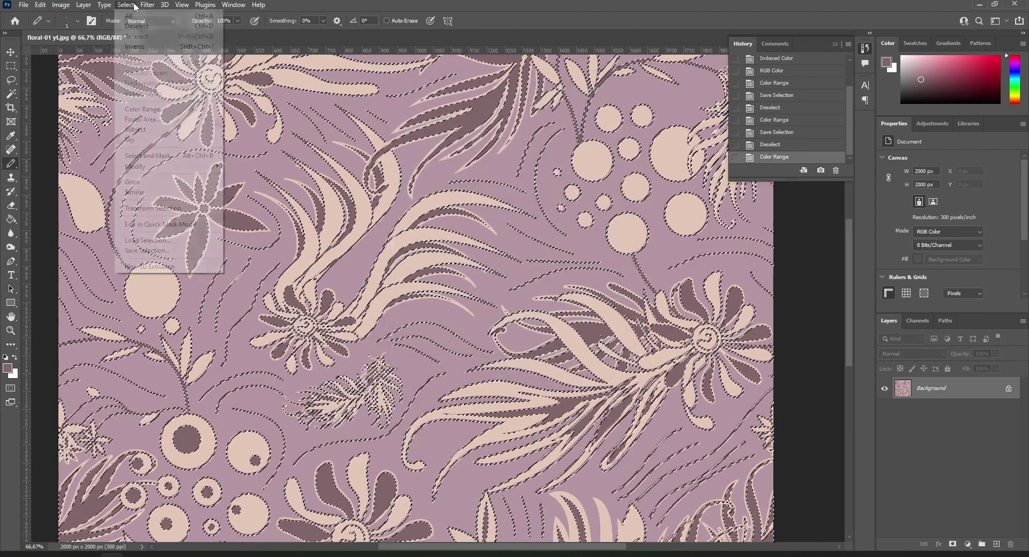
{"action": "left_click", "coordinate": [147, 250]}
{"action": "type", "text": "c"}
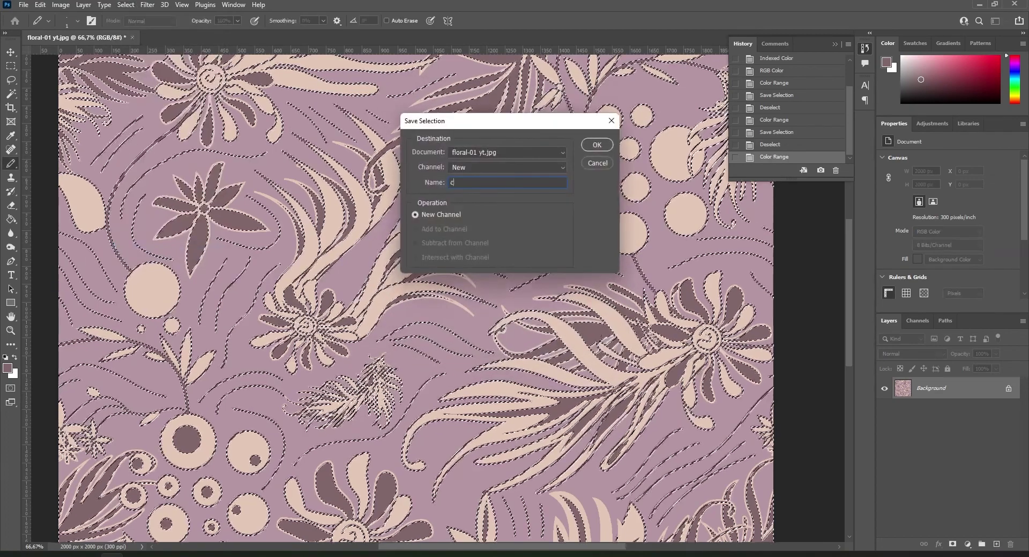
{"action": "type", "text": "olor3"}
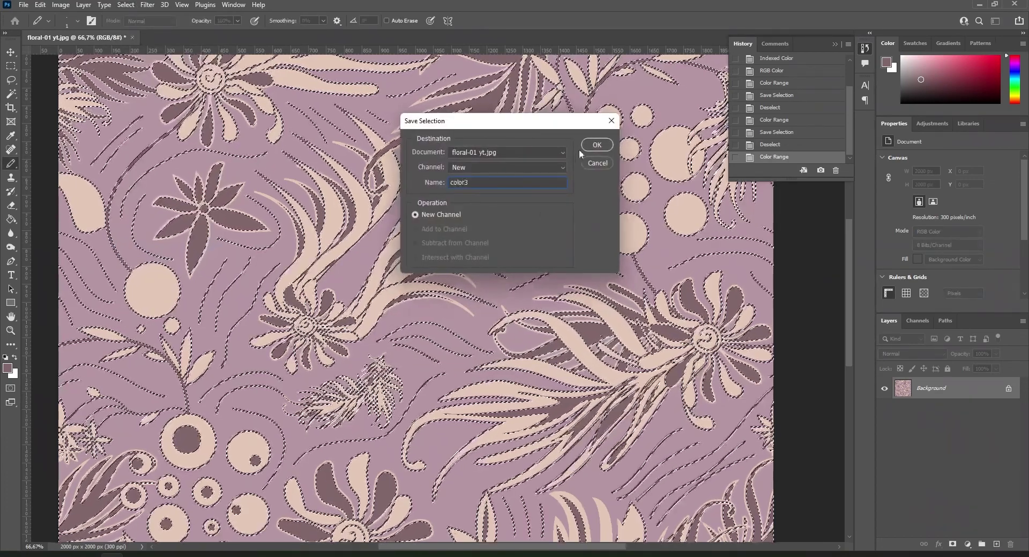
{"action": "left_click", "coordinate": [596, 145]}
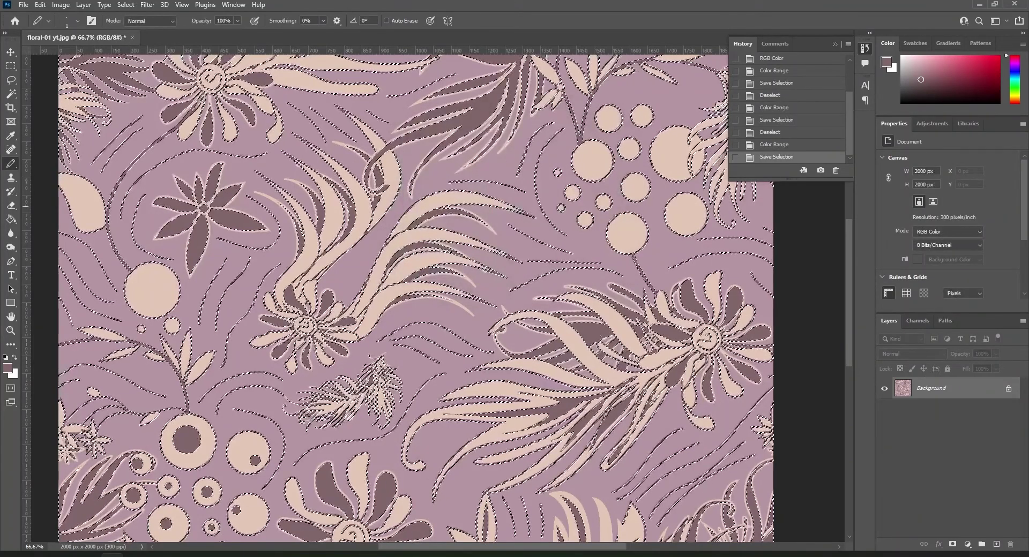
{"action": "key", "text": "ctrl+d"}
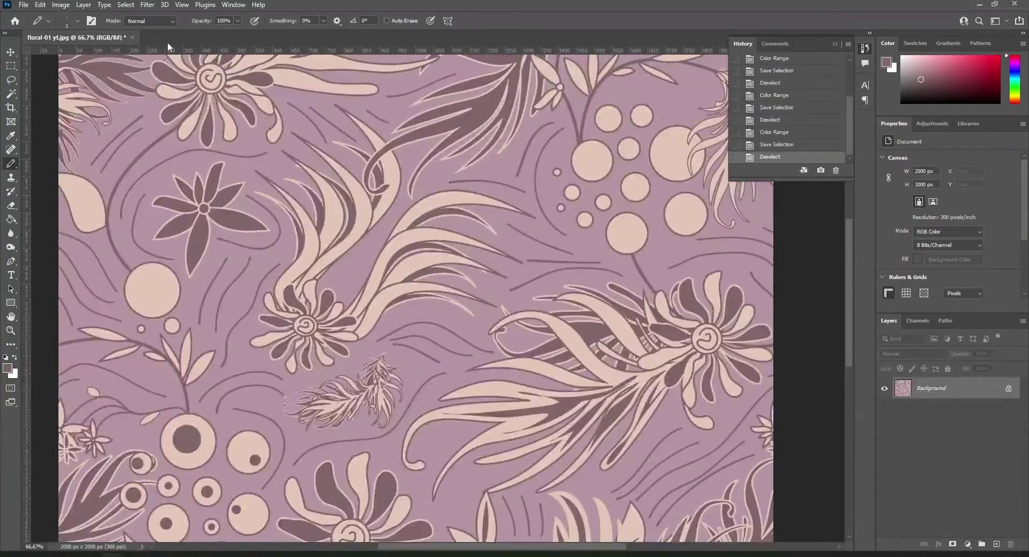
Step: Fit the pattern in the window and load the 'color 1' channel as the active selection
{"action": "left_click", "coordinate": [126, 5]}
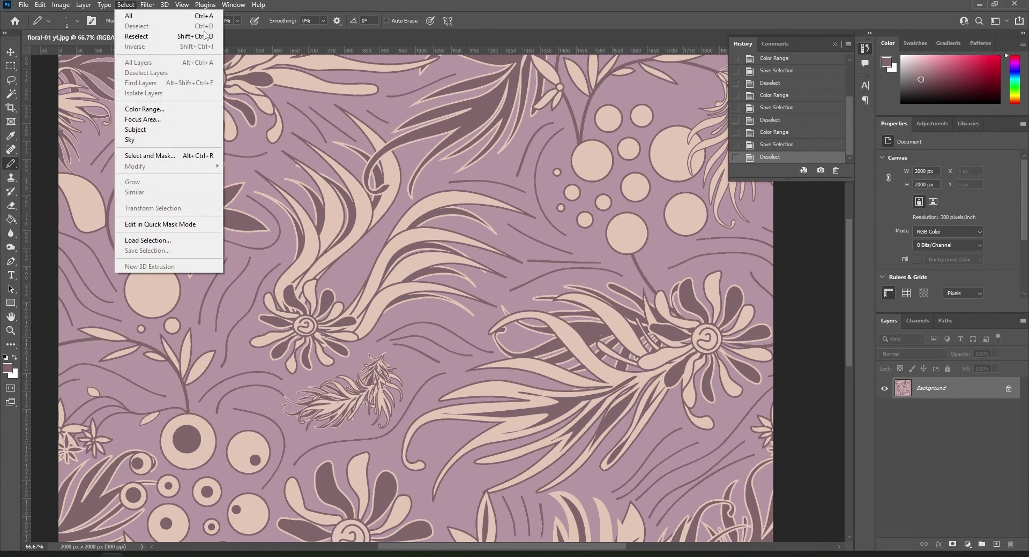
{"action": "left_click", "coordinate": [330, 2]}
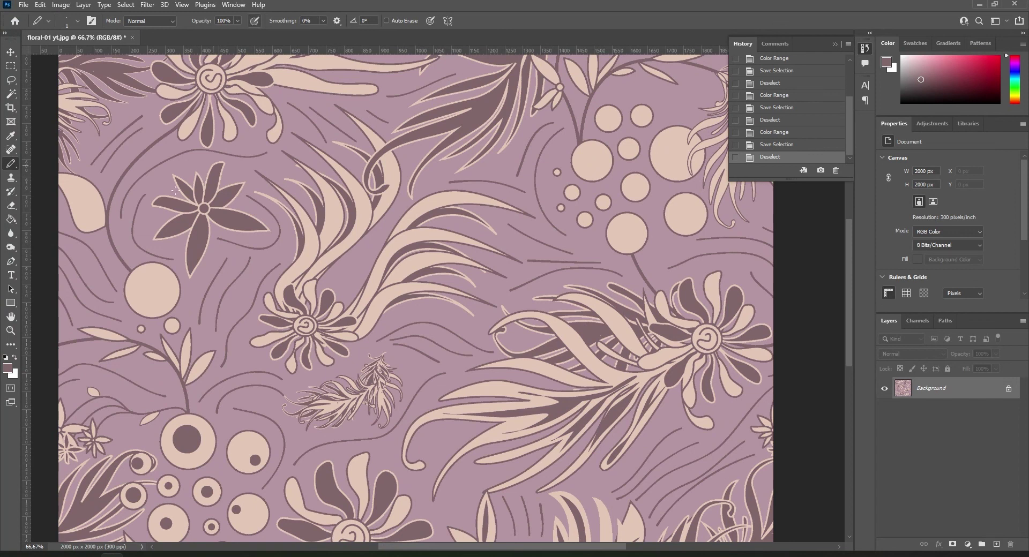
{"action": "left_click", "coordinate": [11, 331]}
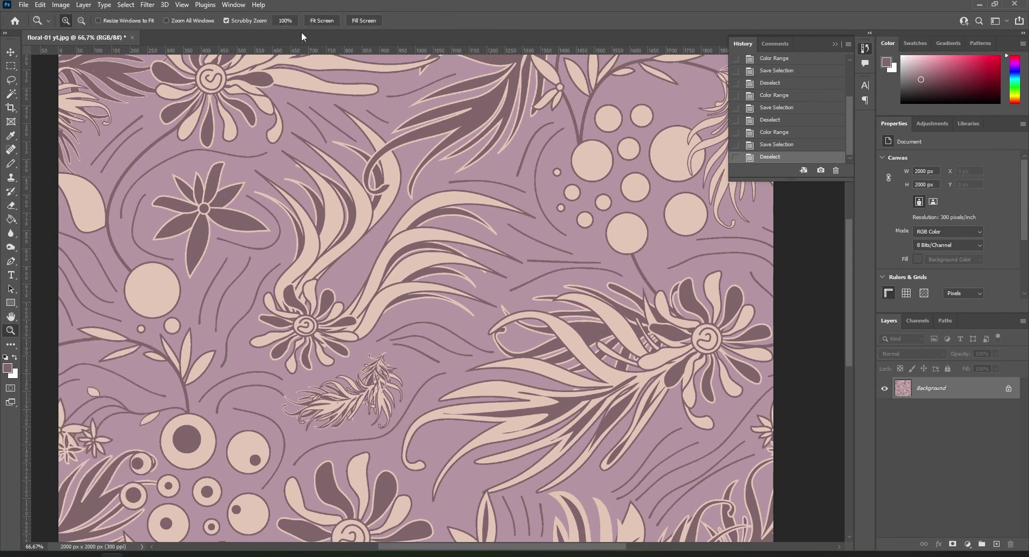
{"action": "left_click", "coordinate": [330, 21]}
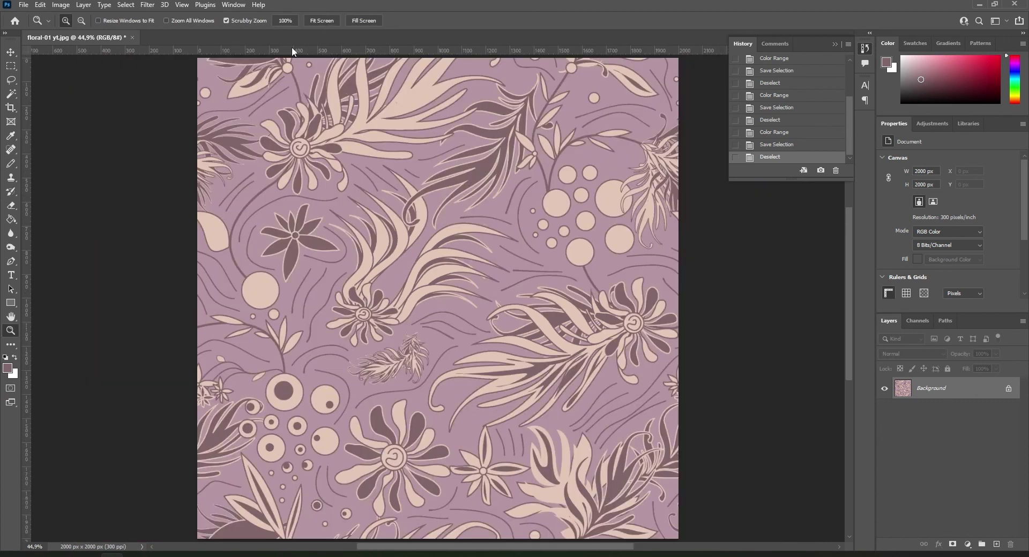
{"action": "left_click", "coordinate": [121, 5]}
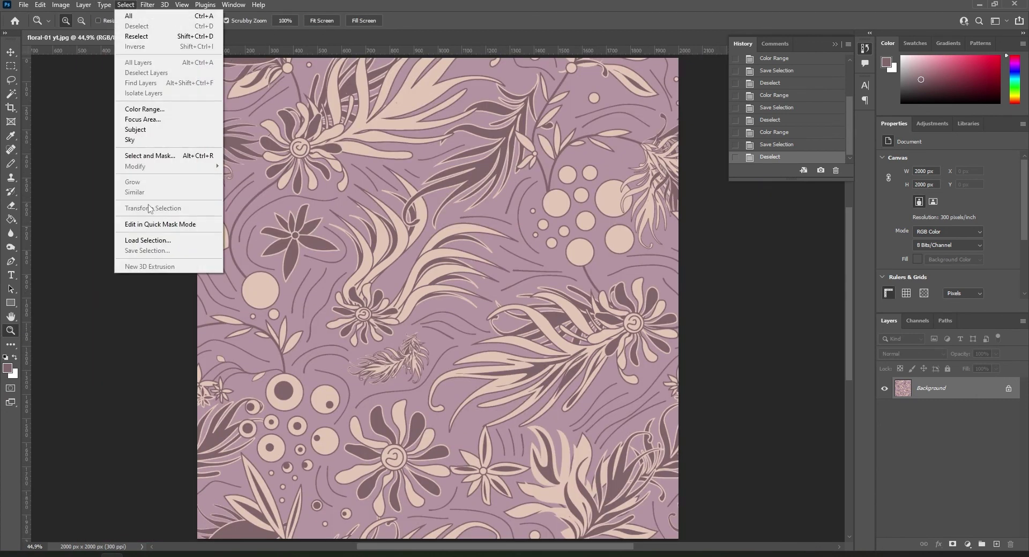
{"action": "left_click", "coordinate": [148, 240]}
{"action": "left_click", "coordinate": [475, 168]}
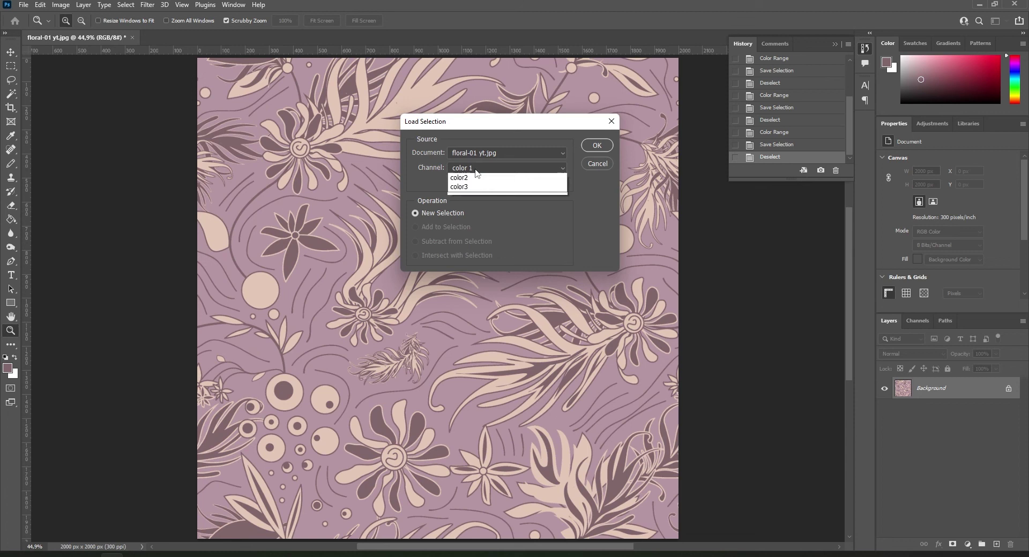
{"action": "left_click", "coordinate": [438, 185]}
{"action": "left_click", "coordinate": [476, 154]}
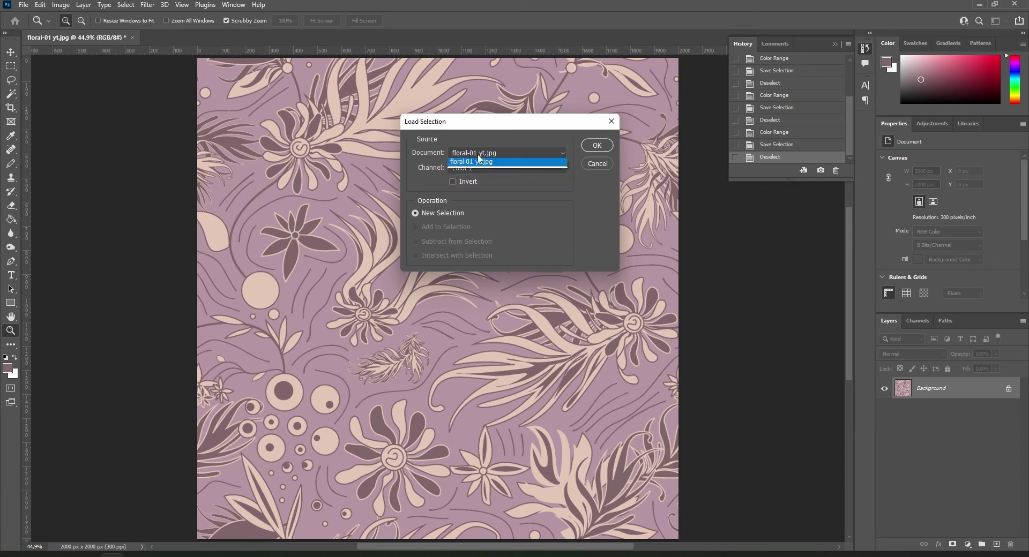
{"action": "left_click", "coordinate": [473, 169]}
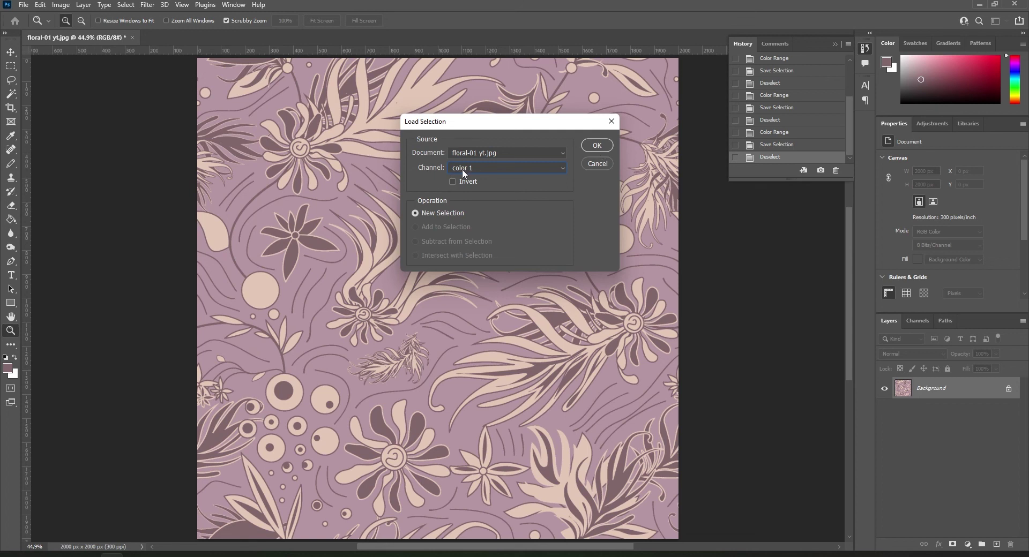
{"action": "left_click", "coordinate": [593, 147]}
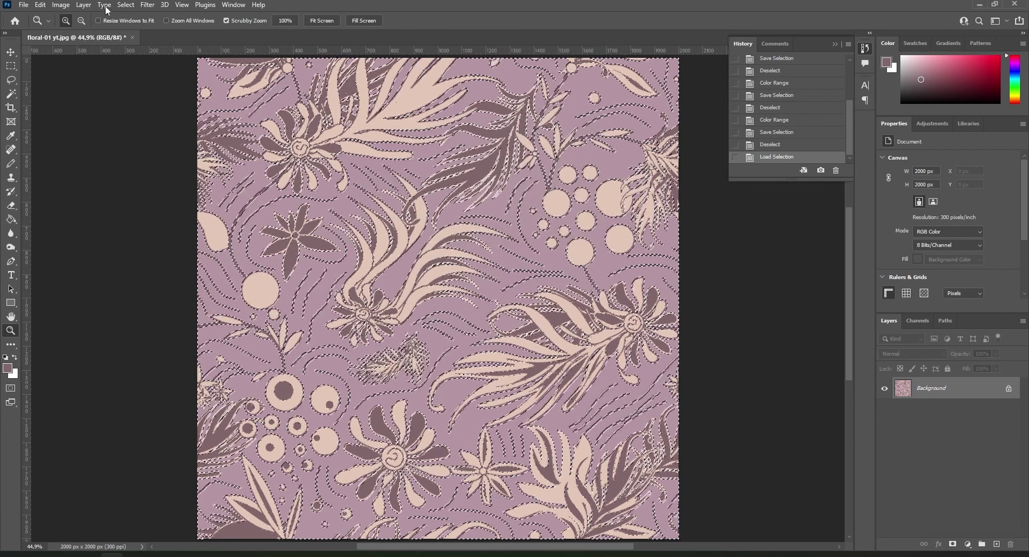
Step: Fill the selected mauve background with a grey pattern using a non-contiguous Paint Bucket, then deselect
{"action": "left_click", "coordinate": [11, 219]}
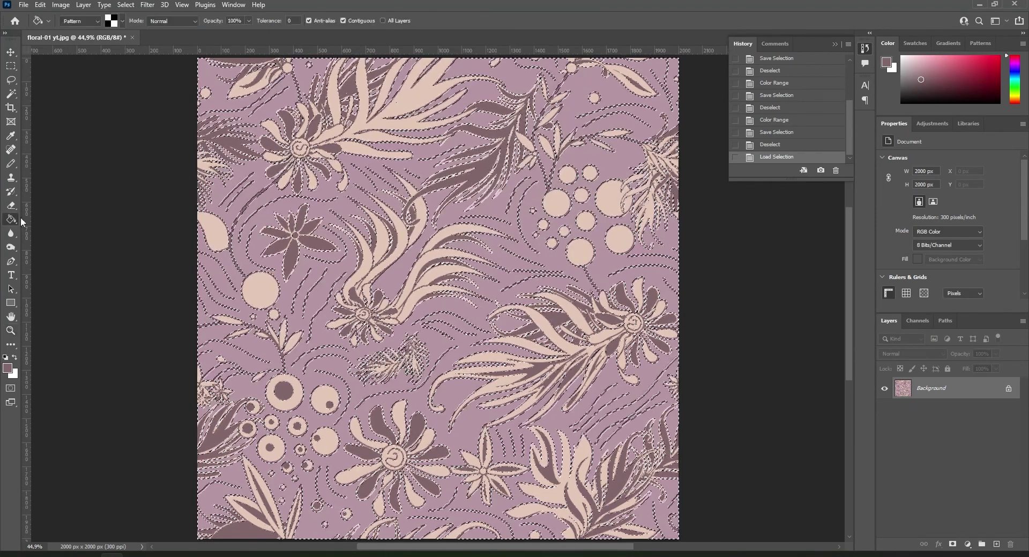
{"action": "left_click", "coordinate": [95, 21]}
{"action": "left_click", "coordinate": [88, 21]}
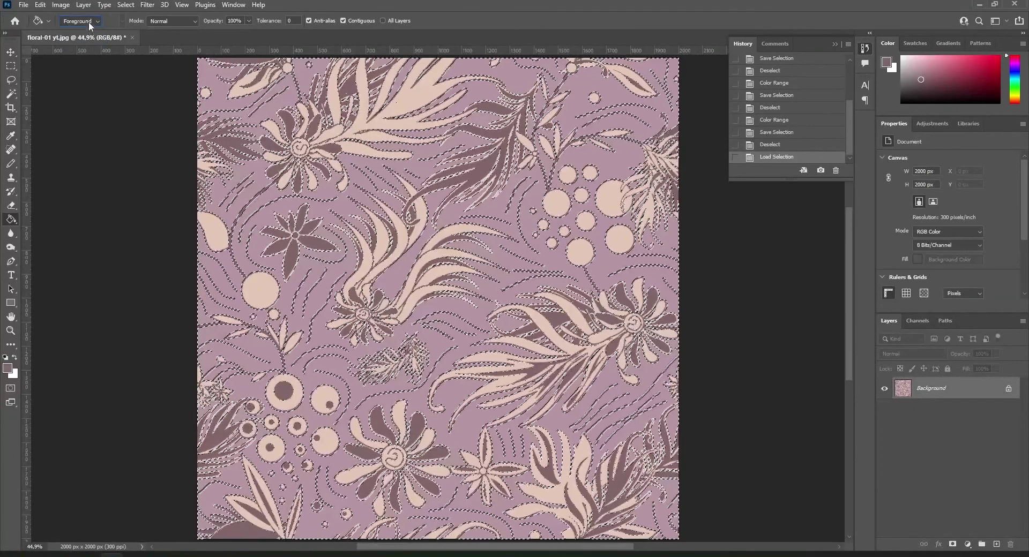
{"action": "left_click", "coordinate": [123, 22]}
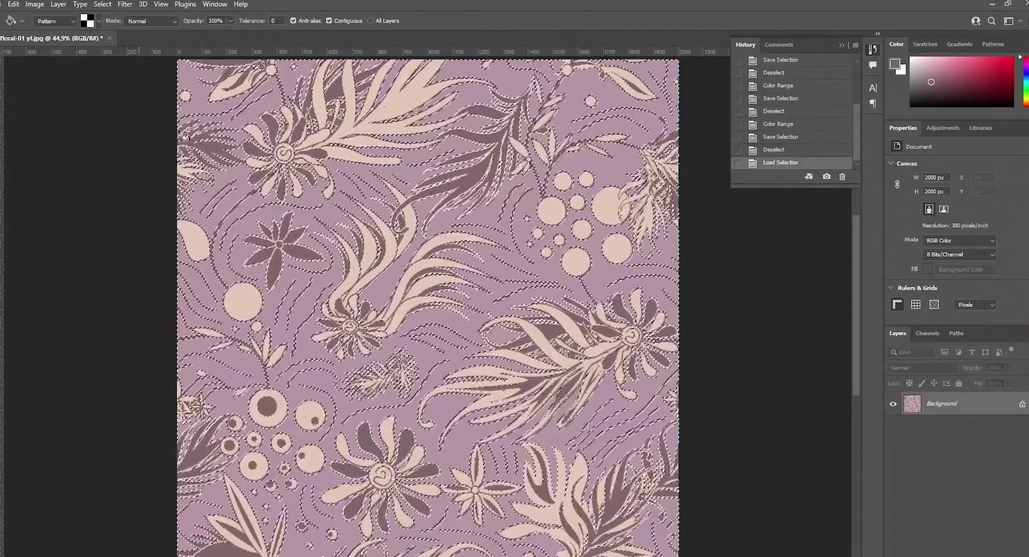
{"action": "left_click", "coordinate": [331, 216]}
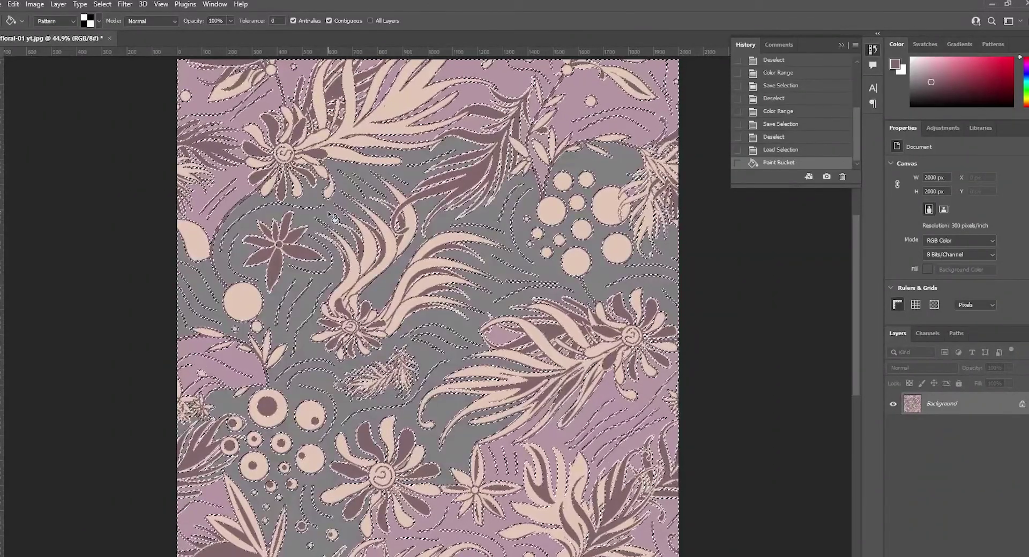
{"action": "left_click", "coordinate": [330, 21]}
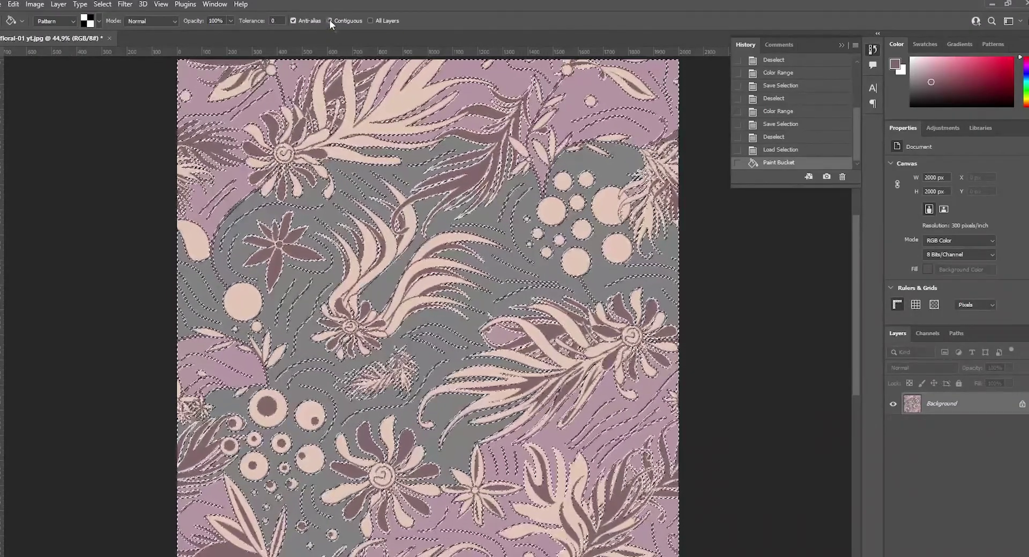
{"action": "key", "text": "ctrl+z"}
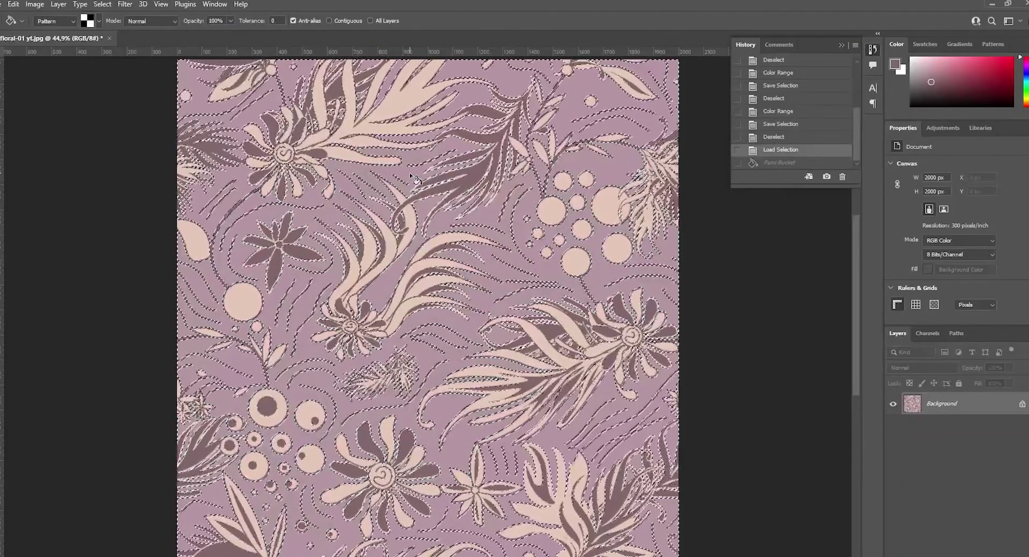
{"action": "left_click", "coordinate": [413, 178]}
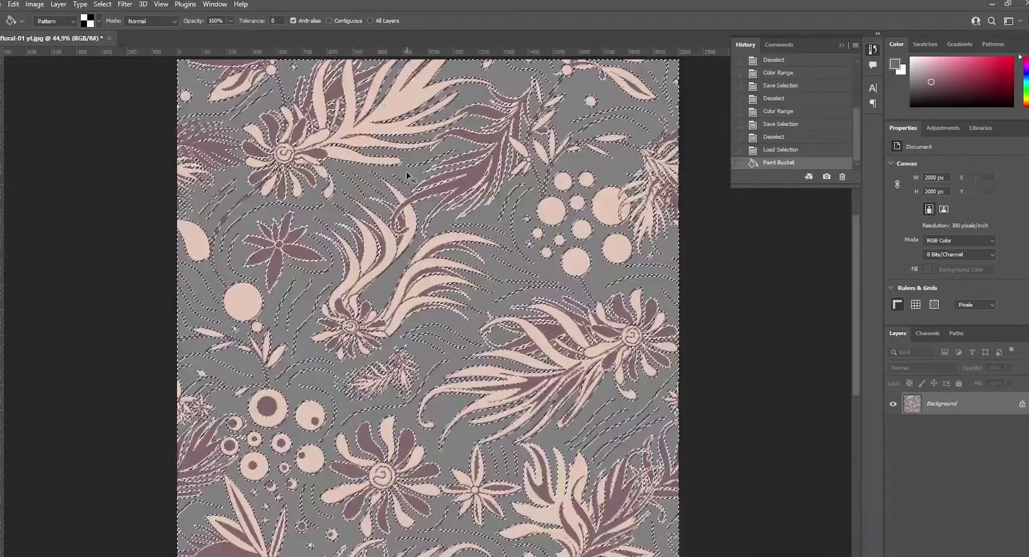
{"action": "key", "text": "ctrl+d"}
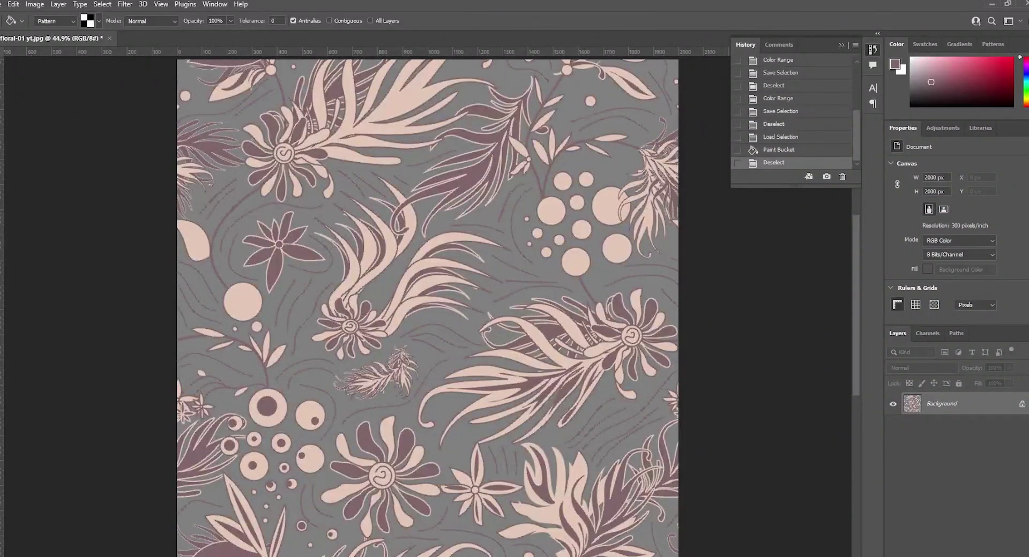
Step: Load the color2 selection, fill the dark mauve shapes with a second weave pattern, and deselect
{"action": "key", "text": "z"}
{"action": "left_click", "coordinate": [349, 246]}
{"action": "left_click", "coordinate": [102, 5]}
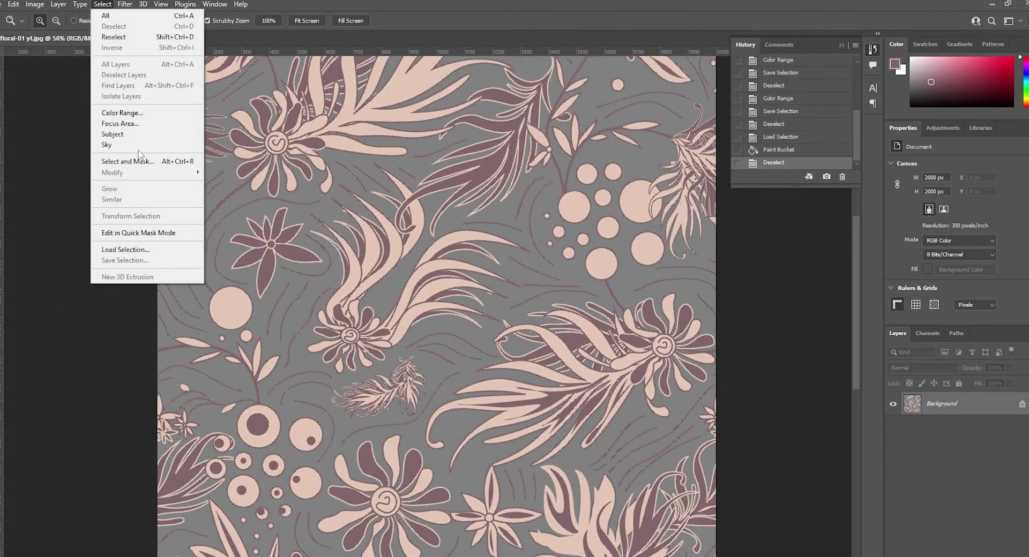
{"action": "left_click", "coordinate": [125, 249]}
{"action": "left_click", "coordinate": [469, 175]}
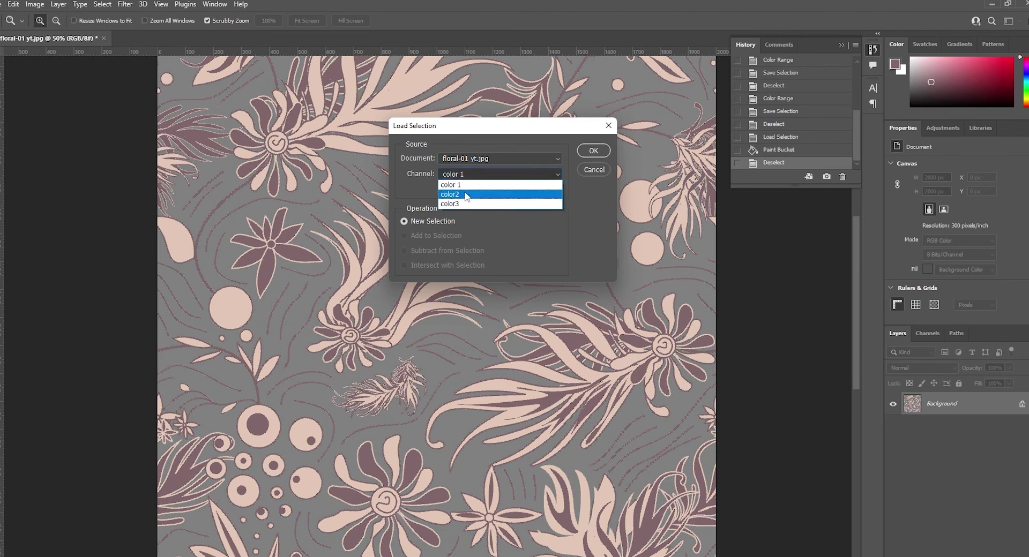
{"action": "left_click", "coordinate": [466, 195]}
{"action": "left_click", "coordinate": [592, 151]}
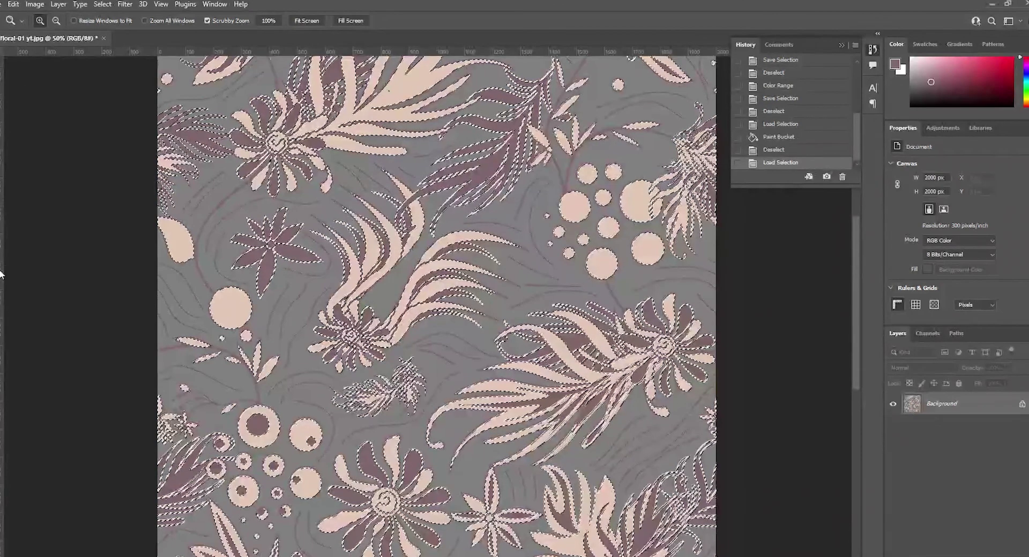
{"action": "key", "text": "g"}
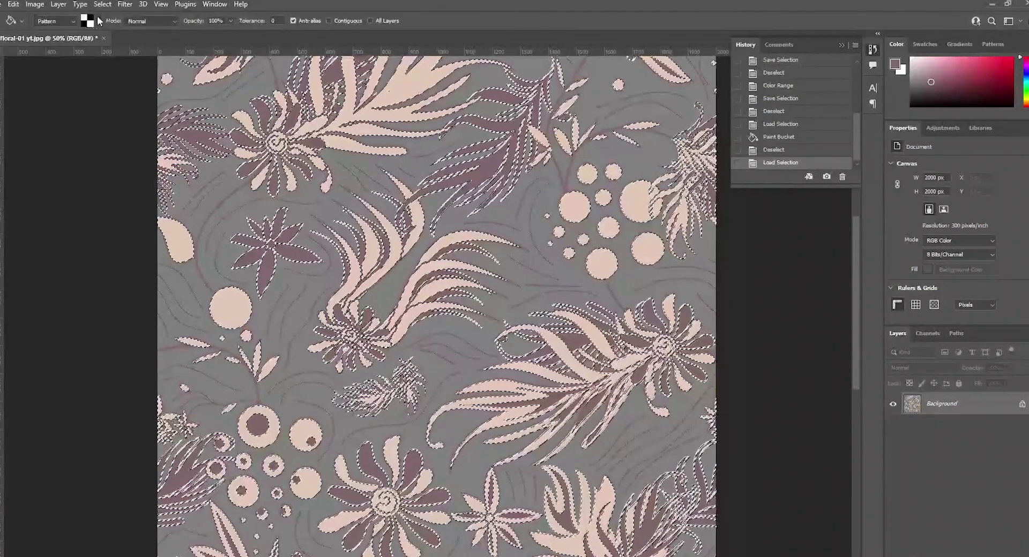
{"action": "left_click", "coordinate": [99, 20]}
{"action": "left_click", "coordinate": [41, 105]}
{"action": "left_click", "coordinate": [346, 146]}
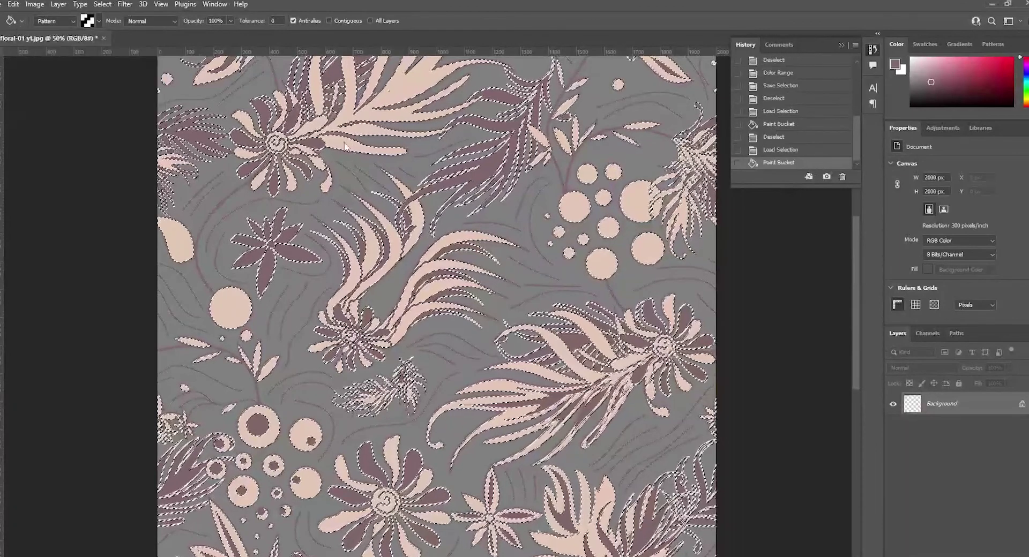
{"action": "key", "text": "ctrl+d"}
Step: Load the color3 selection, fill the pale peach shapes with the third weave pattern, and deselect
{"action": "left_click", "coordinate": [102, 4]}
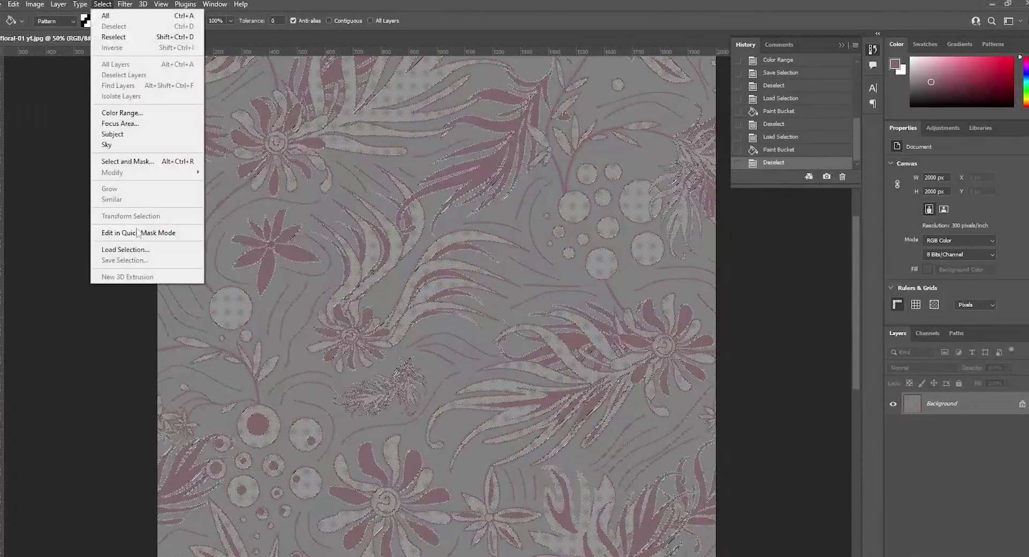
{"action": "left_click", "coordinate": [125, 250]}
{"action": "left_click", "coordinate": [482, 174]}
{"action": "left_click", "coordinate": [466, 199]}
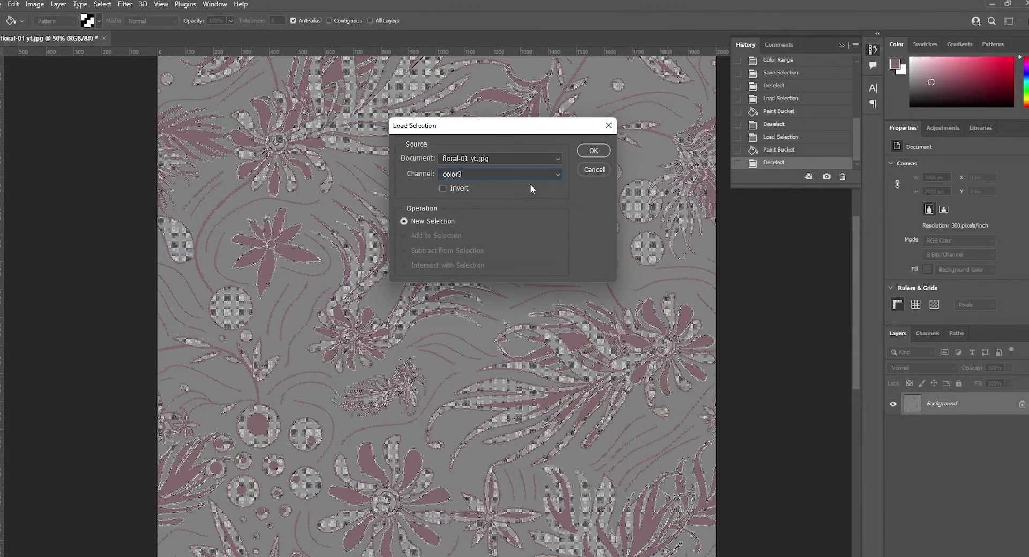
{"action": "left_click", "coordinate": [593, 150]}
{"action": "left_click", "coordinate": [100, 21]}
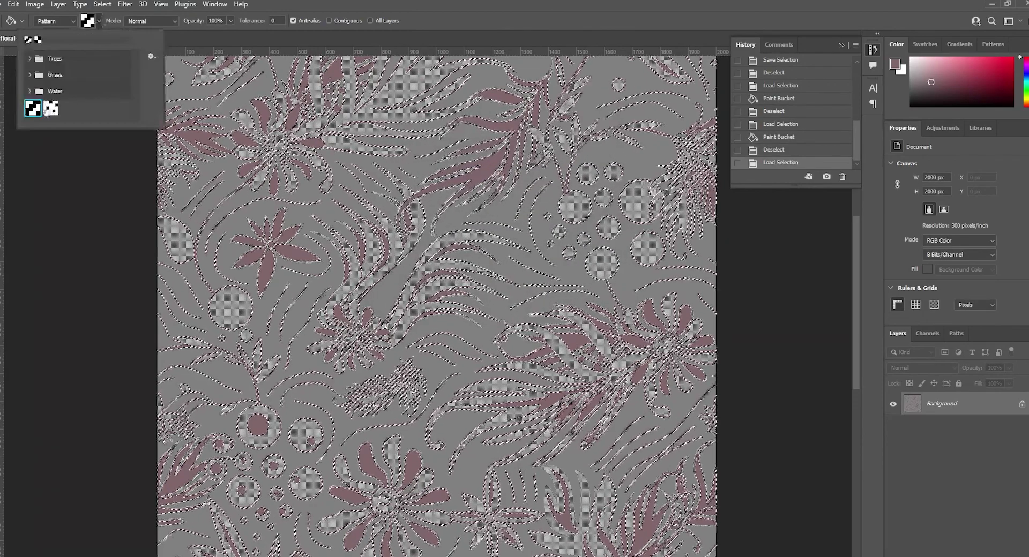
{"action": "left_click", "coordinate": [50, 109]}
{"action": "left_click", "coordinate": [451, 306]}
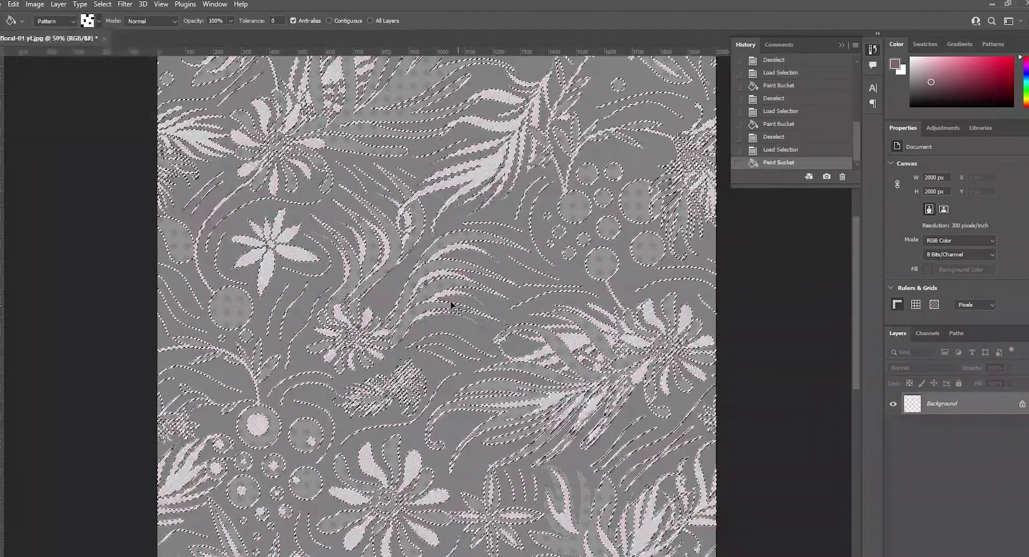
{"action": "key", "text": "ctrl+d"}
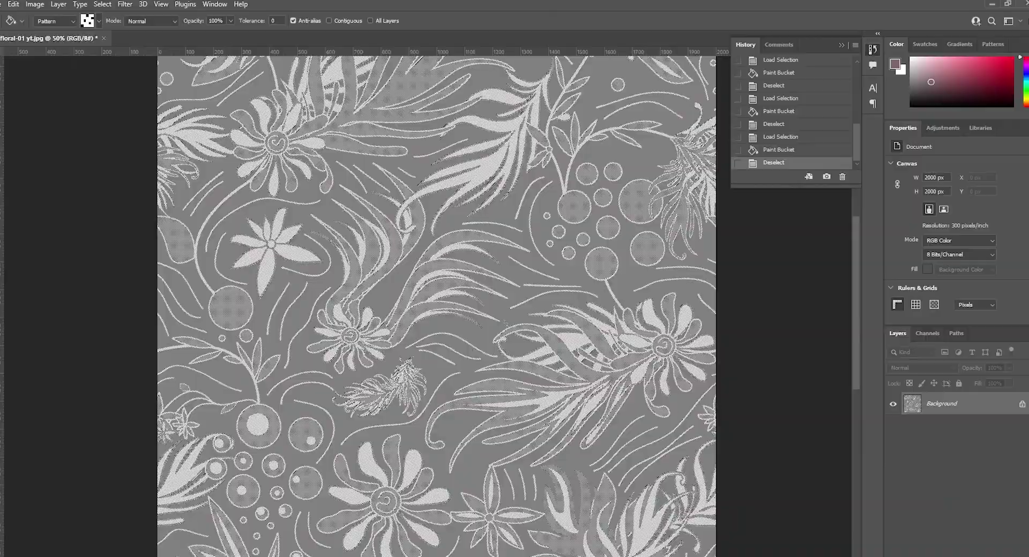
Step: Zoom in to inspect the woven grey texture, zoom back out, pan, and open the Filter menu
{"action": "key", "text": "z"}
{"action": "mouse_move", "coordinate": [359, 258]}
{"action": "left_mouse_down"}
{"action": "mouse_move", "coordinate": [456, 258]}
{"action": "mouse_move", "coordinate": [374, 322]}
{"action": "left_mouse_up"}
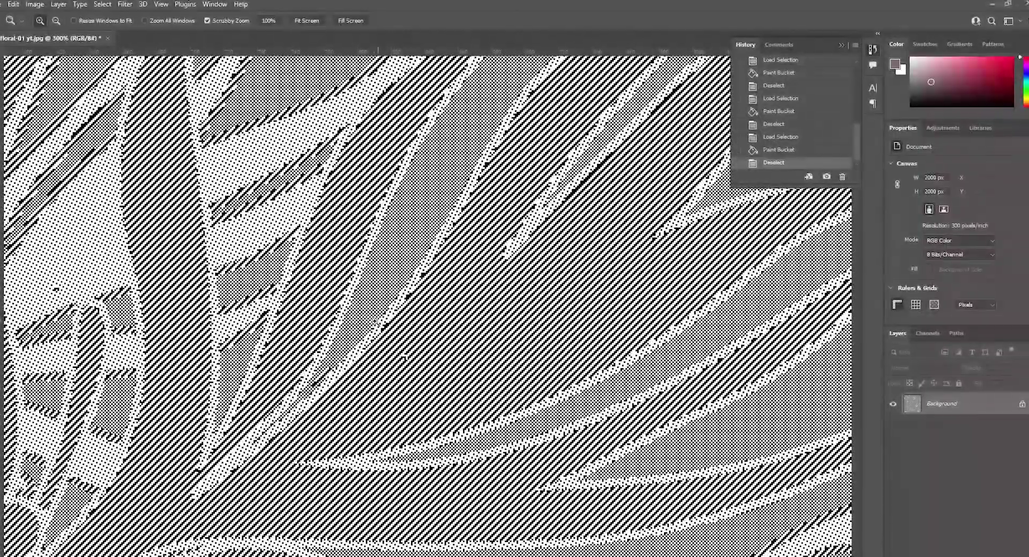
{"action": "left_click", "coordinate": [375, 324], "text": "alt"}
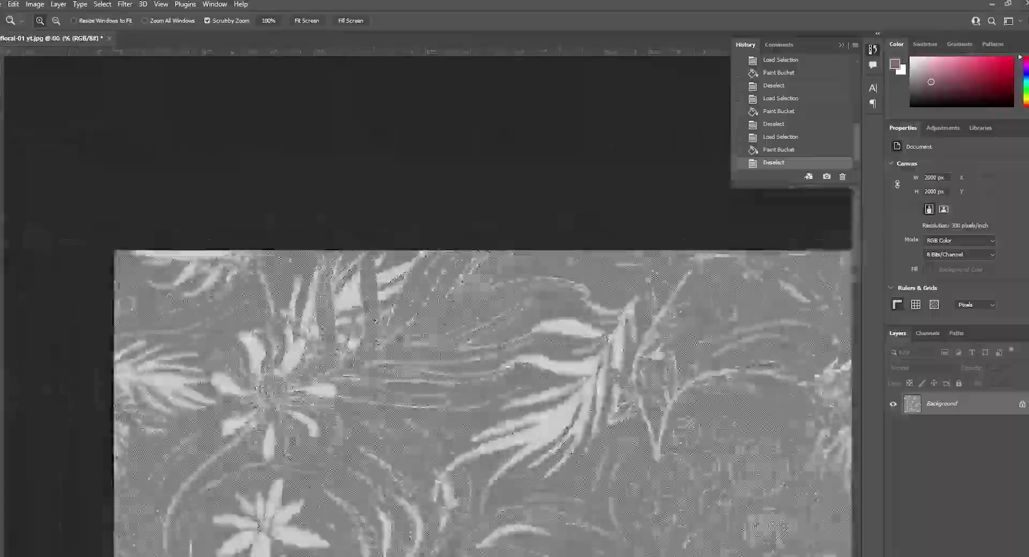
{"action": "left_click_drag", "start_coordinate": [323, 237], "coordinate": [128, 14]}
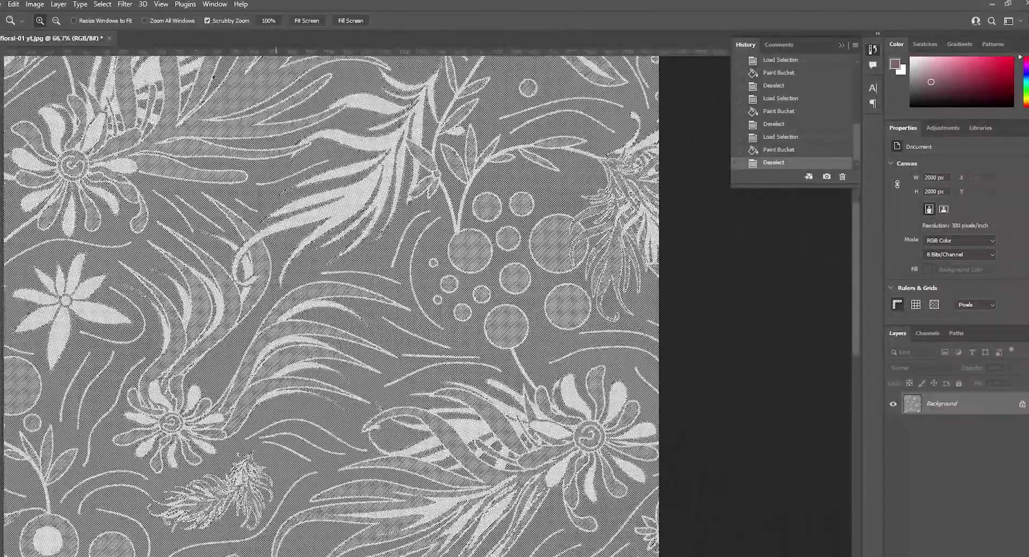
{"action": "left_click", "coordinate": [125, 4]}
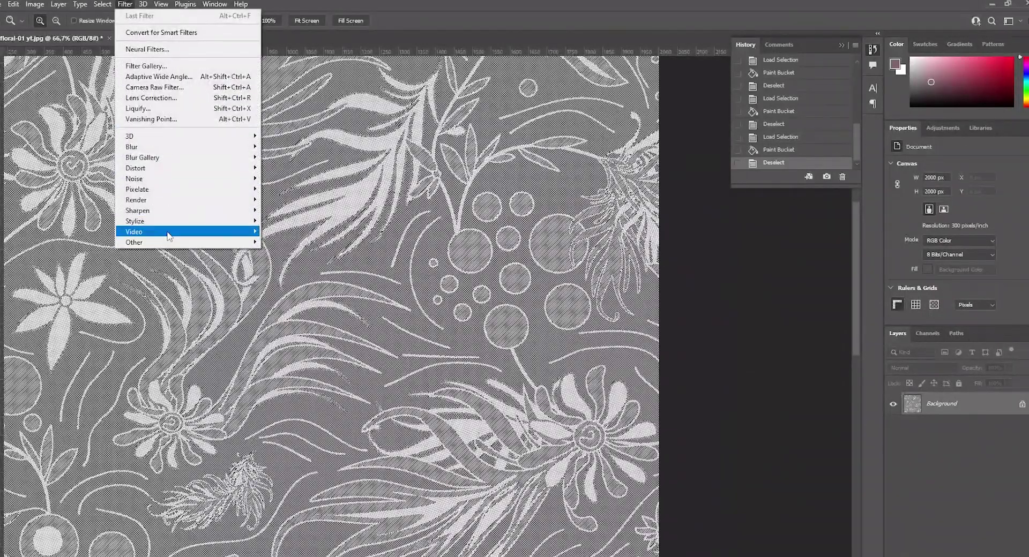